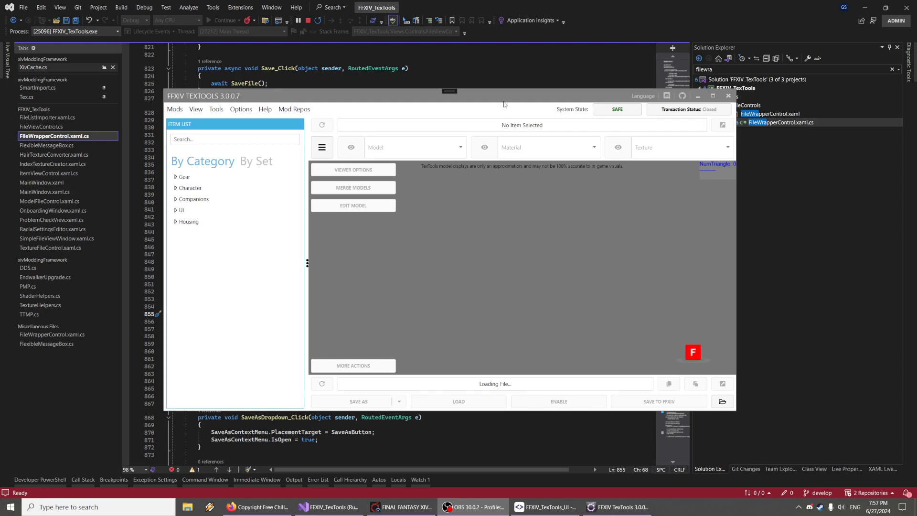
Open the Abyssos Acton of Striking item from the Gear body category
mouse_move(505, 104)
mouse_down()
mouse_move(514, 102)
mouse_move(496, 107)
mouse_up()
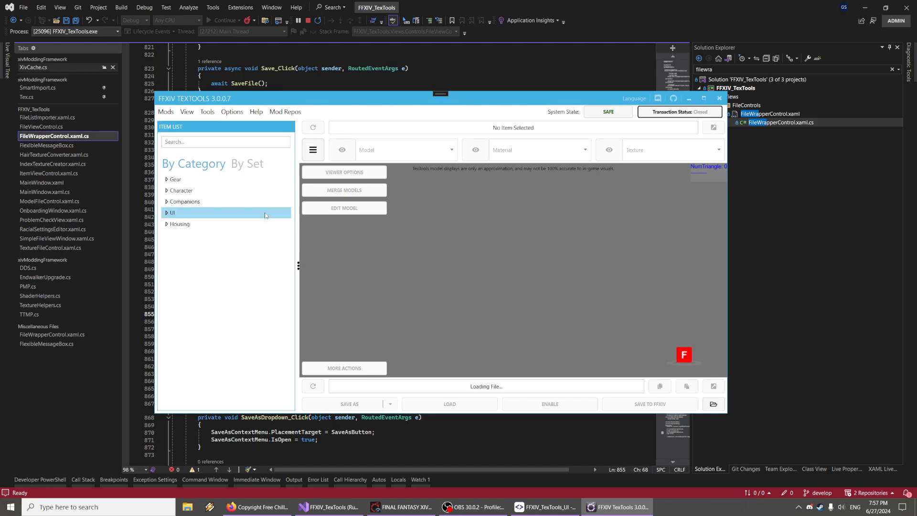
click(167, 180)
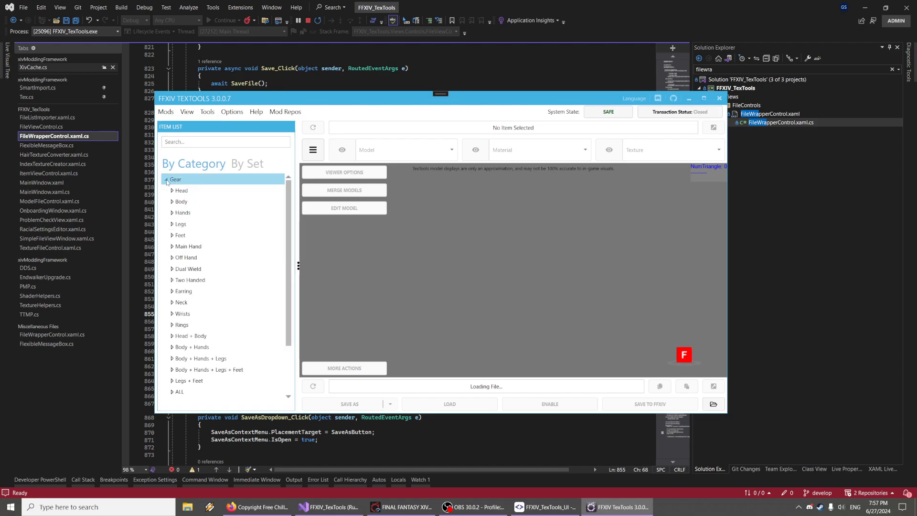
click(172, 205)
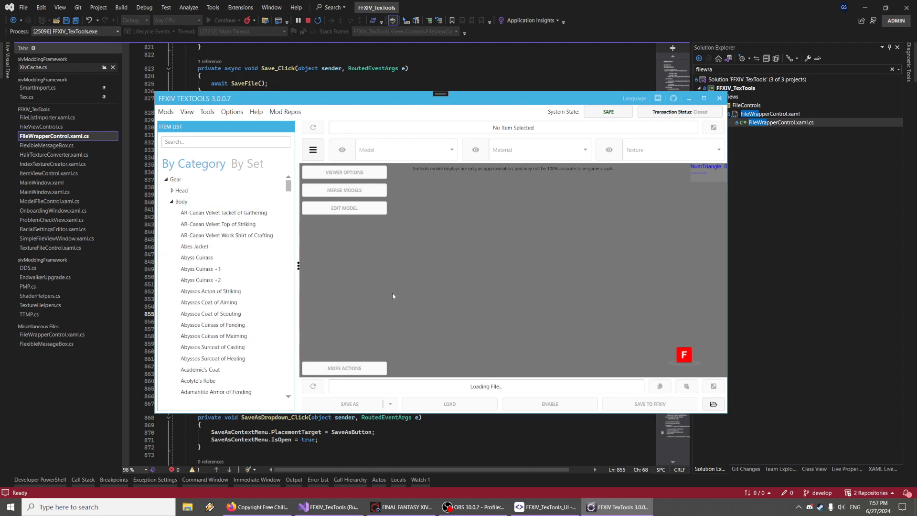
click(230, 290)
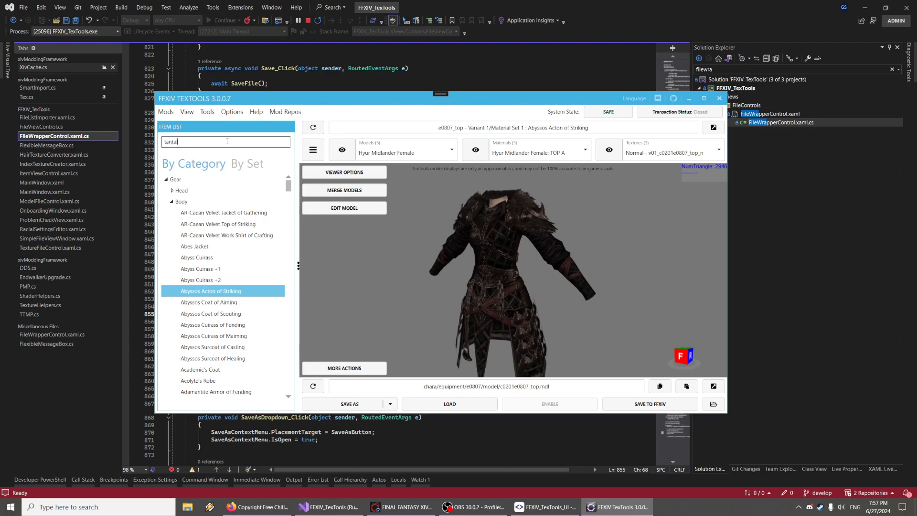
Search the item list for tantal and open the Tantalus Vest
click(195, 224)
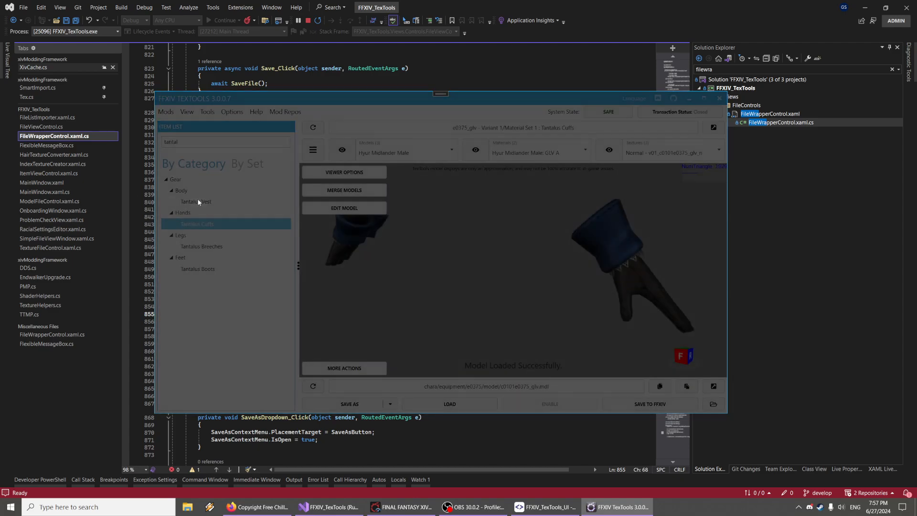
click(197, 201)
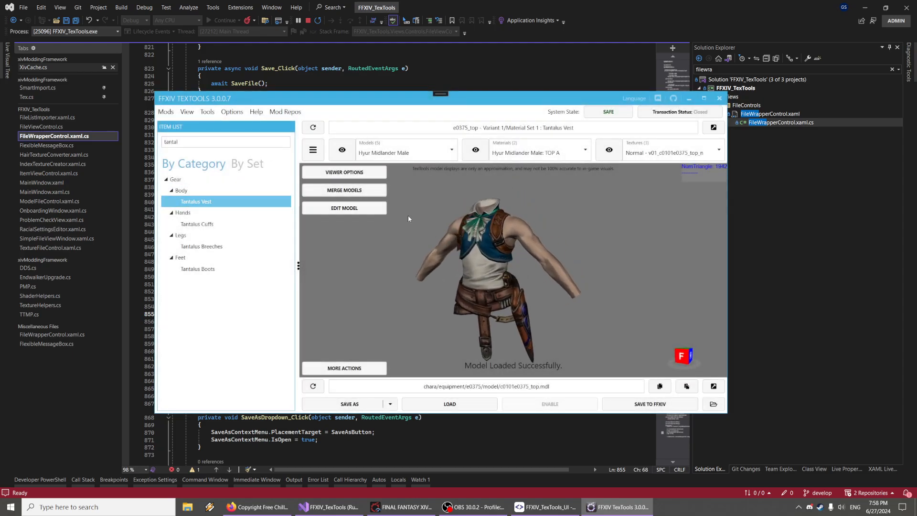
Clear the item search and expand the Character category
double_click(205, 141)
key(BackSpace)
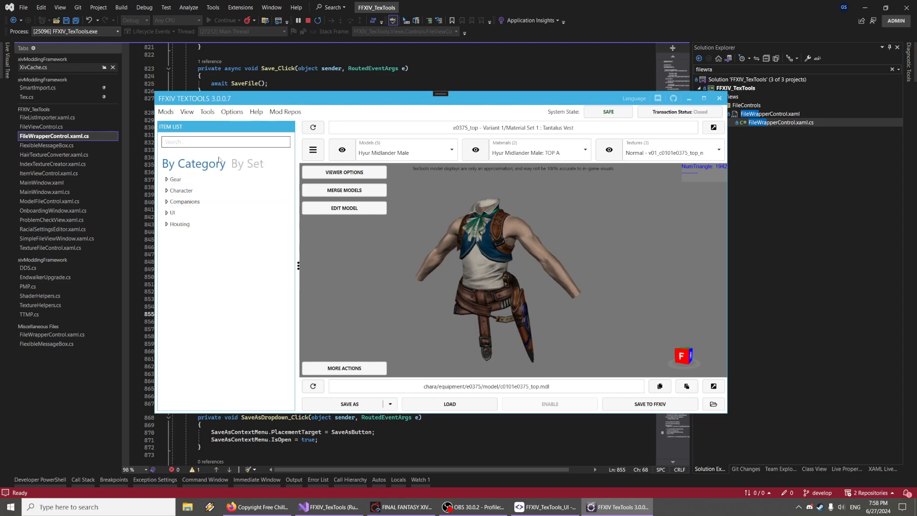
click(171, 191)
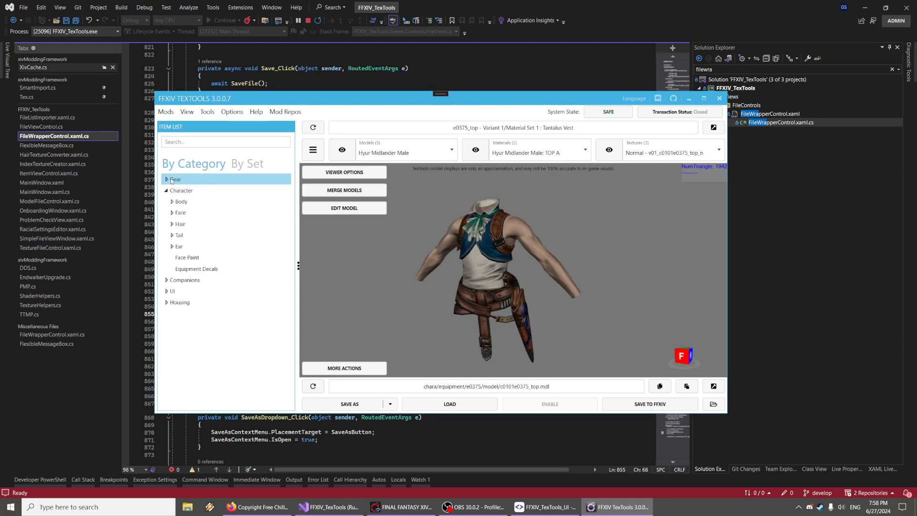
Search the item list for smallclot and open SmallClothes Body
click(194, 142)
text(smallcl)
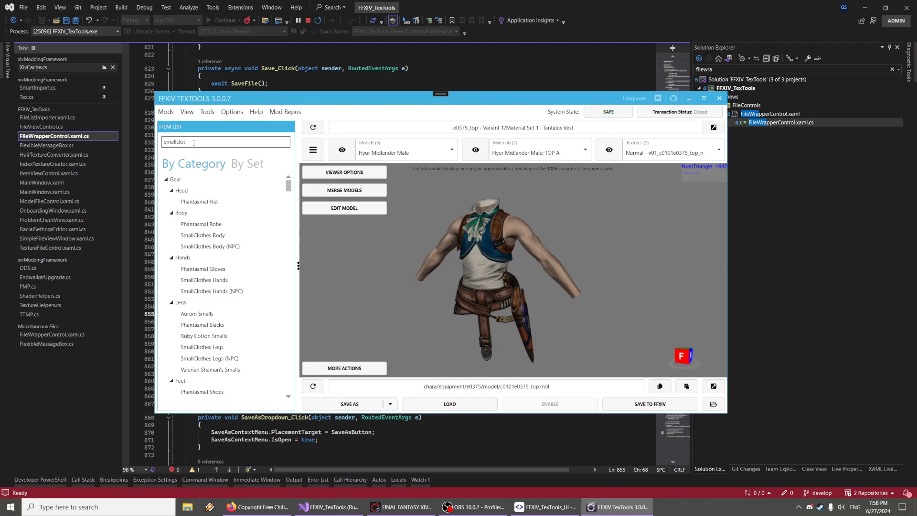
text(ot)
click(203, 202)
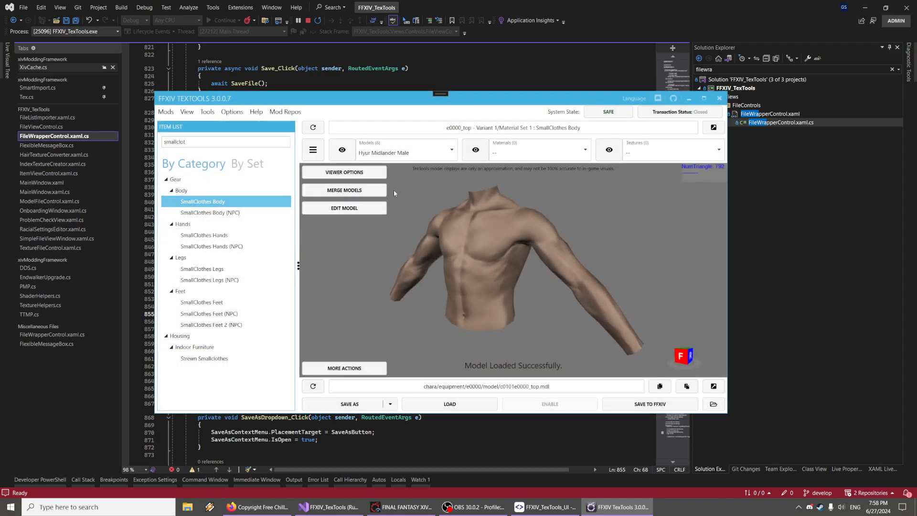
Preview the SmallClothes Body as Hyur Midlander Female, Hyur Highlander Male, and Hyur Midlander Male models
click(403, 152)
click(406, 177)
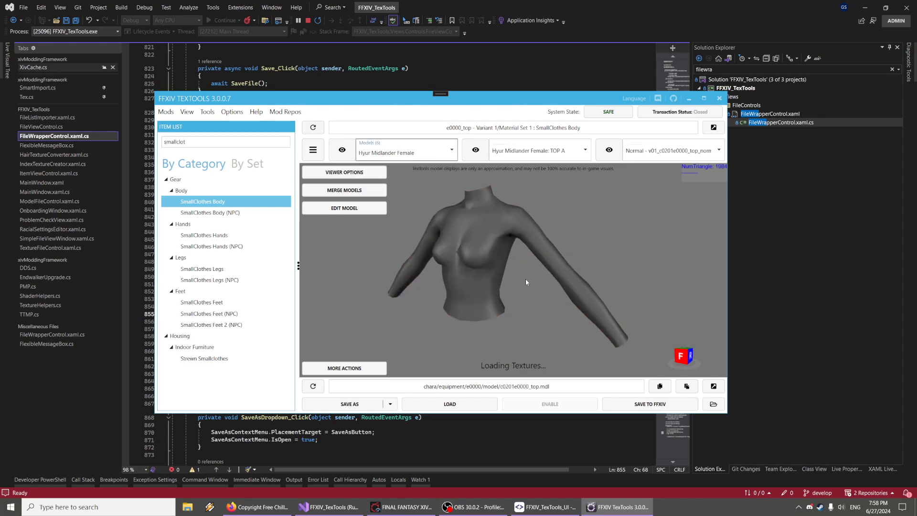
click(403, 152)
click(389, 187)
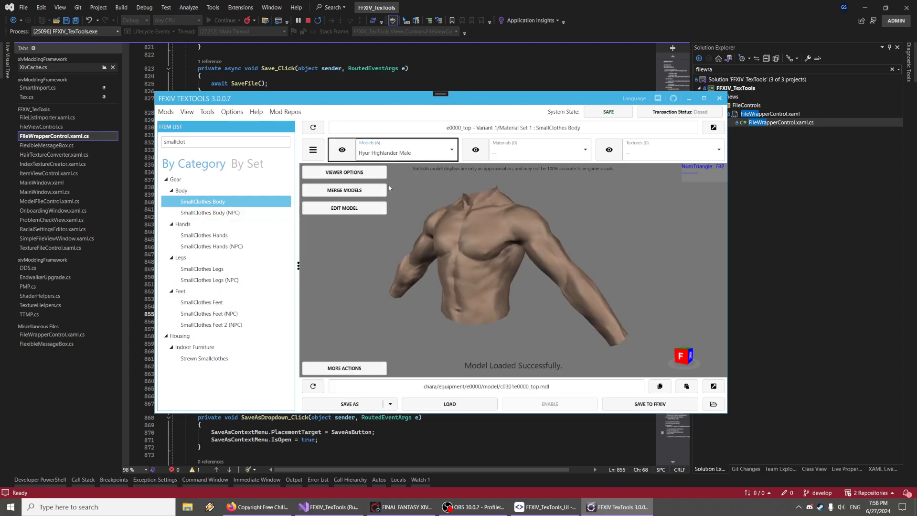
click(415, 152)
click(426, 163)
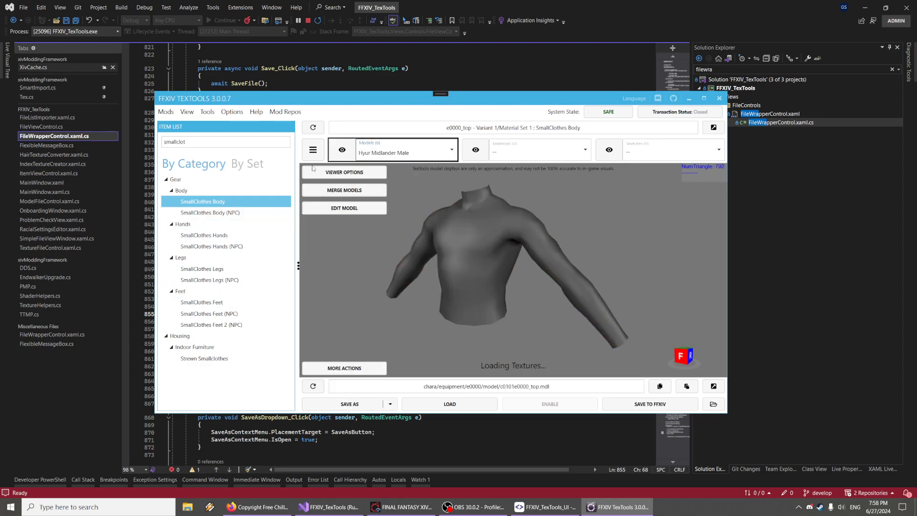
Clear the search and browse the race entries under Character body
click(197, 144)
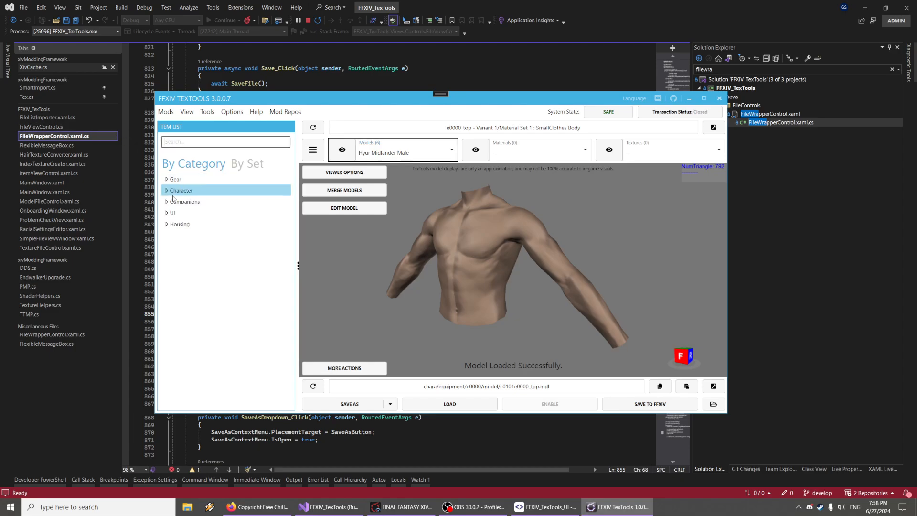
click(167, 191)
click(182, 211)
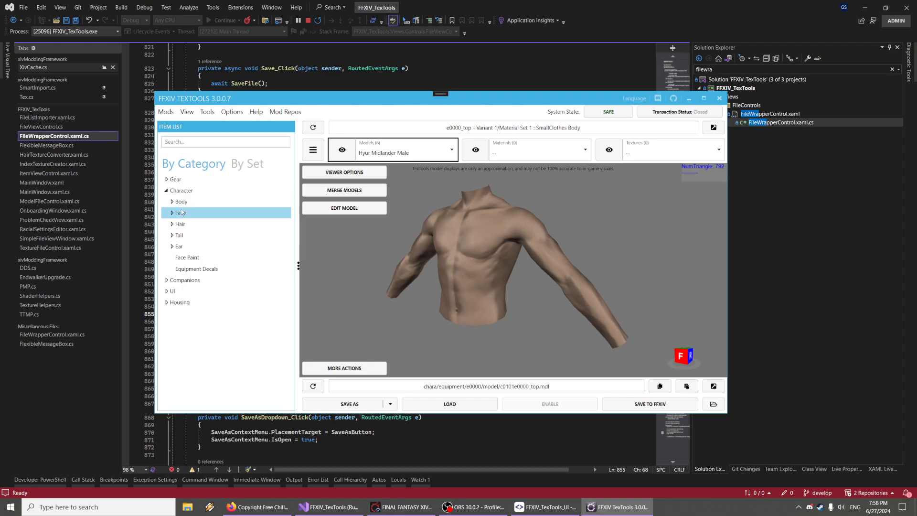
double_click(181, 202)
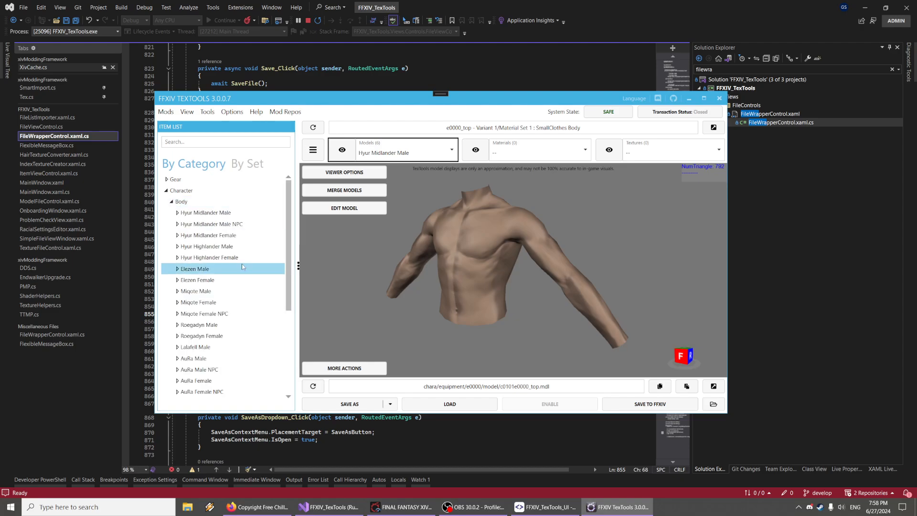
click(171, 215)
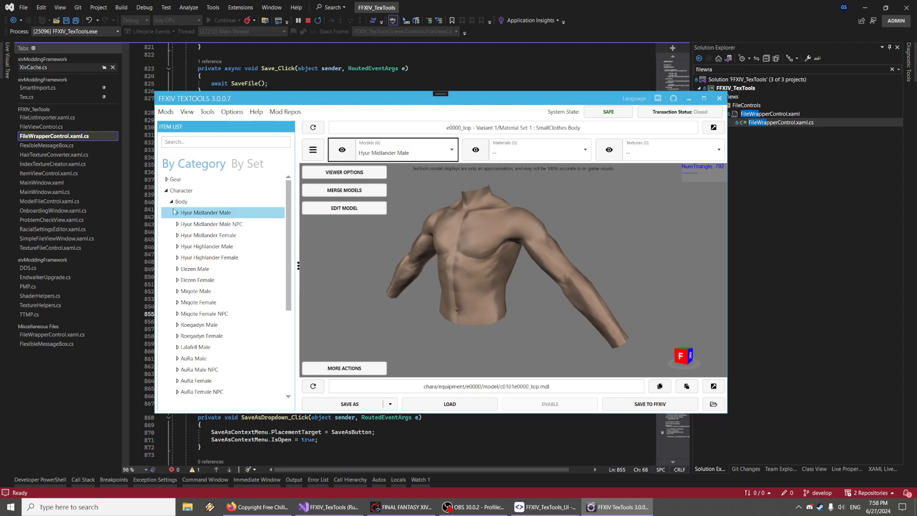
click(172, 202)
Preview Face 1 and Face 2 for Hyur Midlander Male under Character faces
click(173, 216)
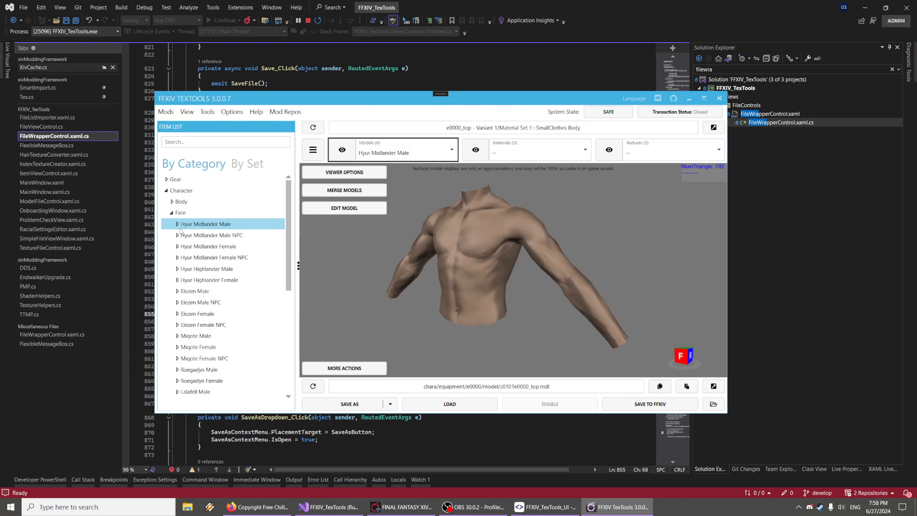
click(178, 224)
scroll(198, 248, up, 2)
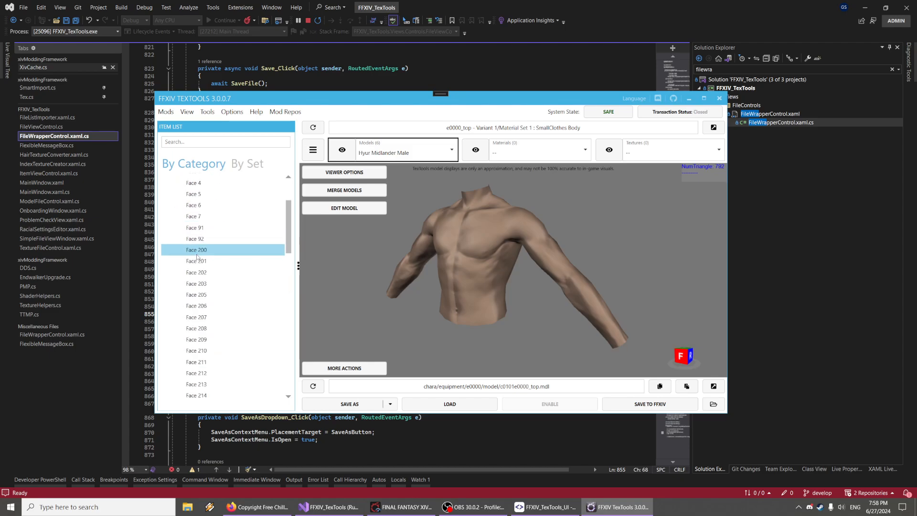
click(205, 239)
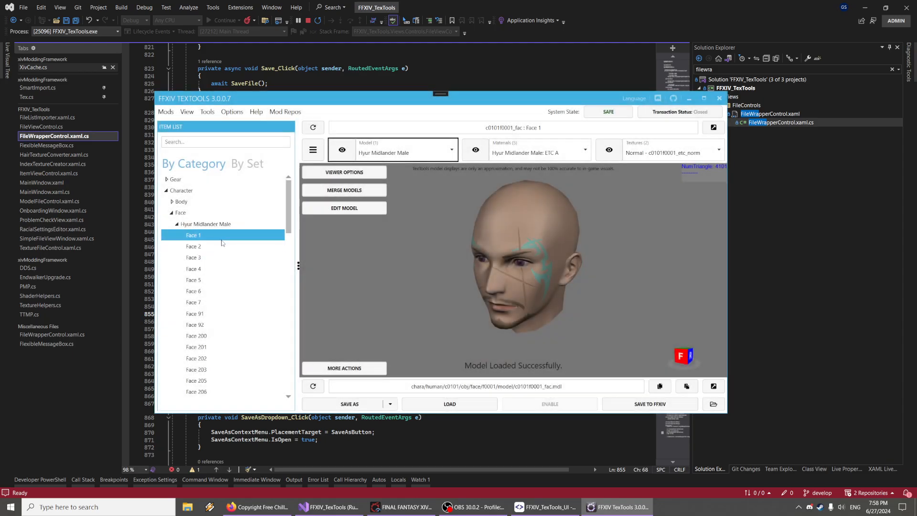
click(222, 245)
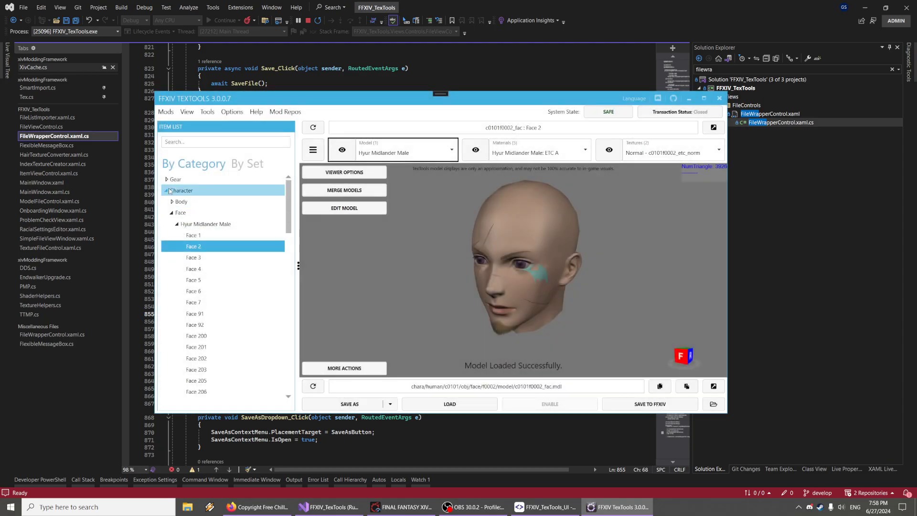
Switch the item list to By Set and open bluefeather lynx under Monster m0716
click(168, 191)
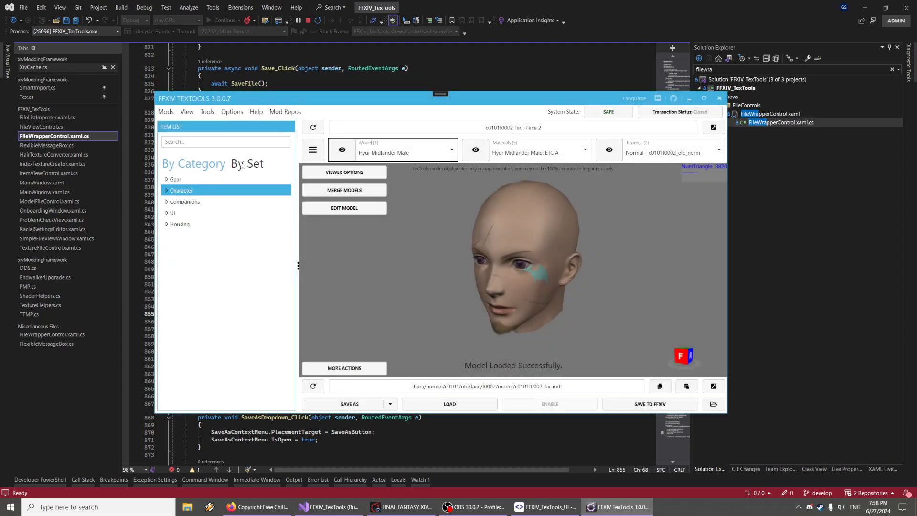
click(248, 164)
click(169, 214)
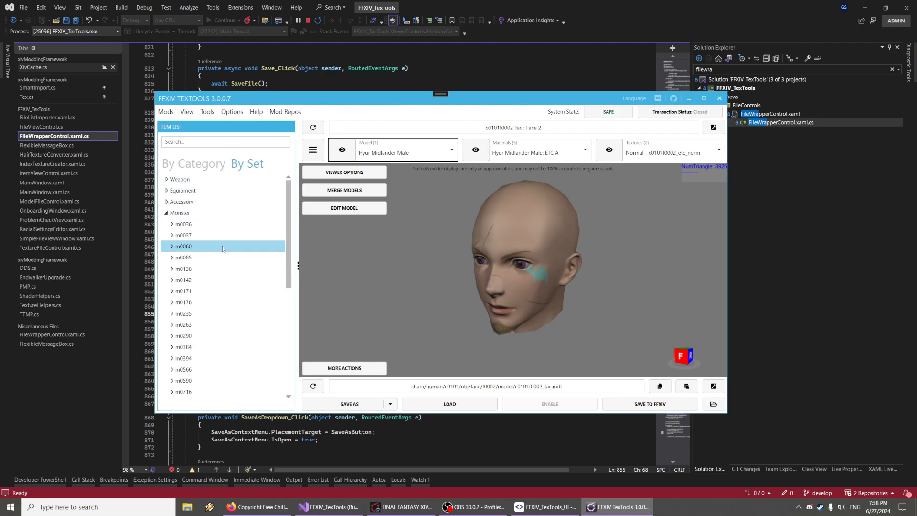
scroll(170, 249, down, 5)
click(171, 266)
click(170, 264)
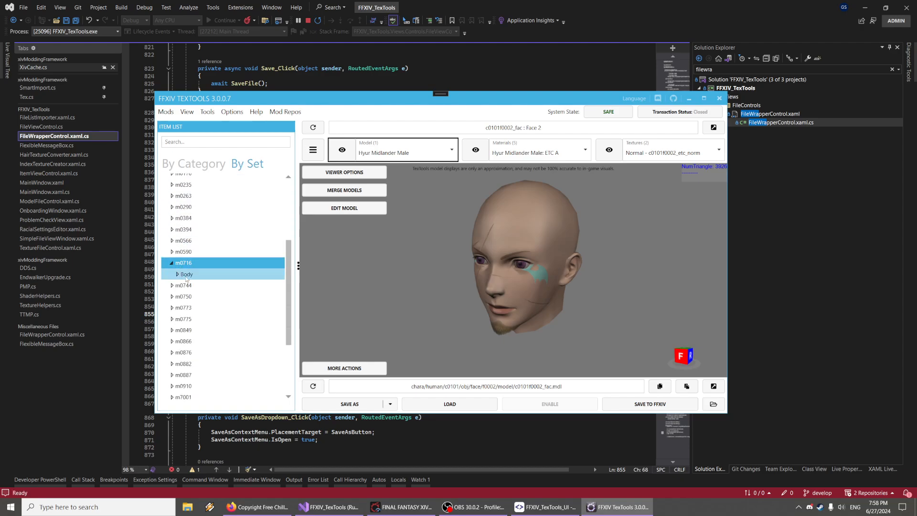
double_click(193, 285)
click(232, 296)
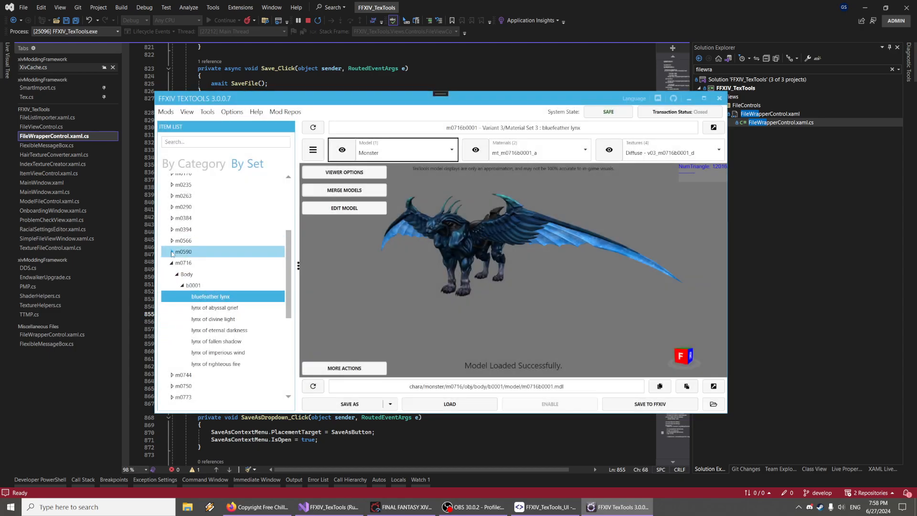
Expand the m0590 body entries and preview the lynx of abyssal grief variant
click(171, 252)
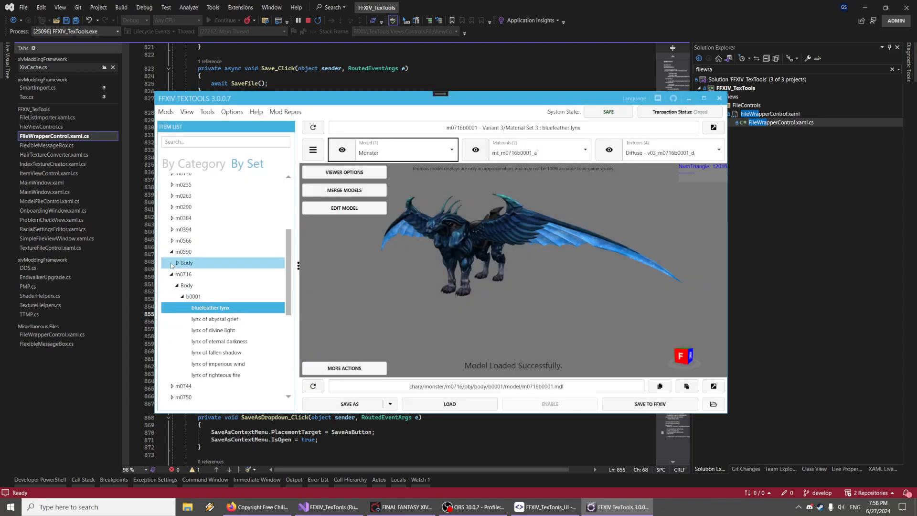
click(177, 262)
click(179, 276)
scroll(224, 300, down, 2)
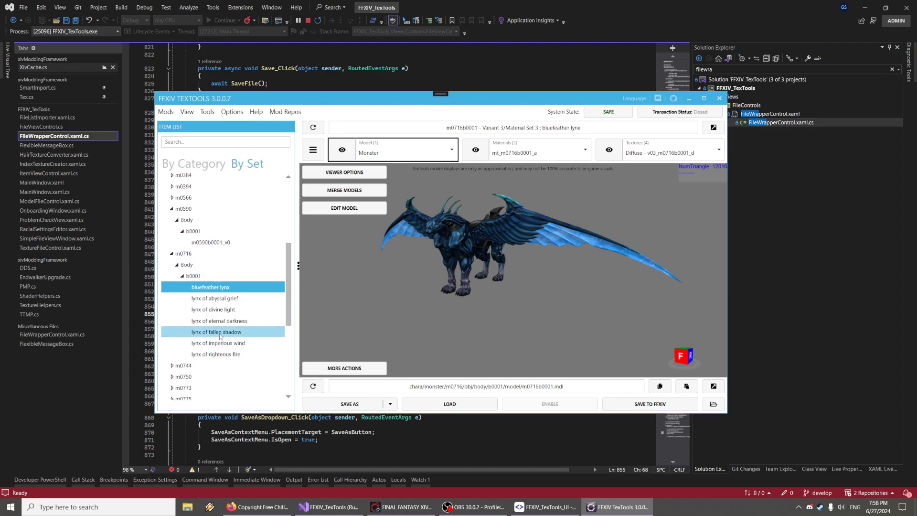
click(224, 300)
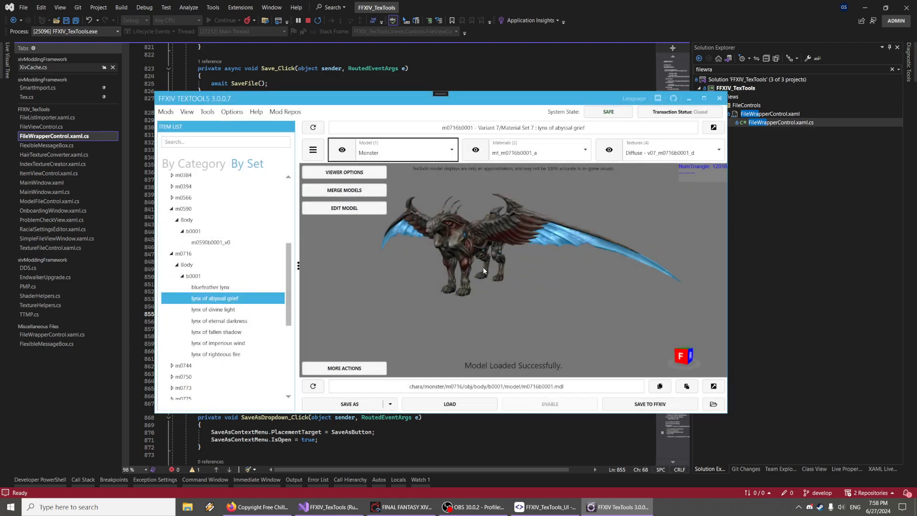
Open the m0590b0001_v0 monster model and inspect it in the viewer
click(213, 242)
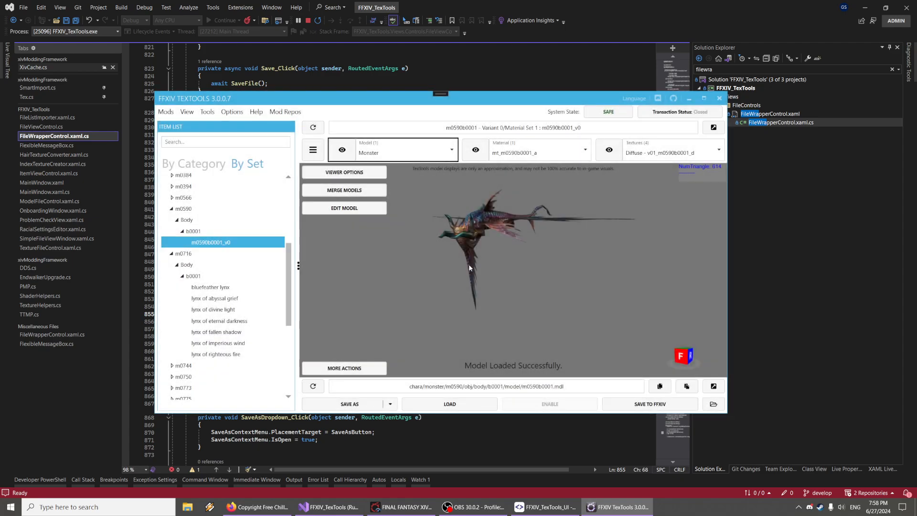
drag(470, 286, 460, 324)
right_drag(460, 323, 427, 348)
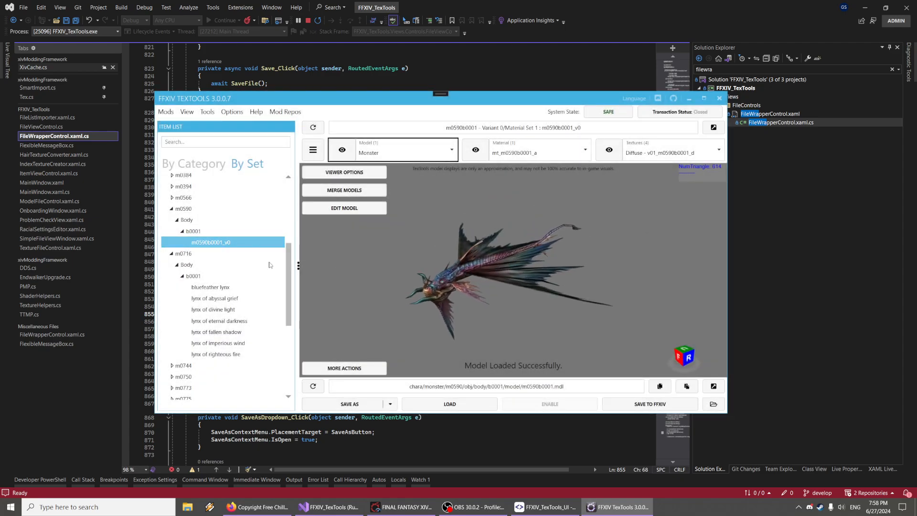
Collapse the expanded monster entries and the Monster group in the set tree
click(176, 211)
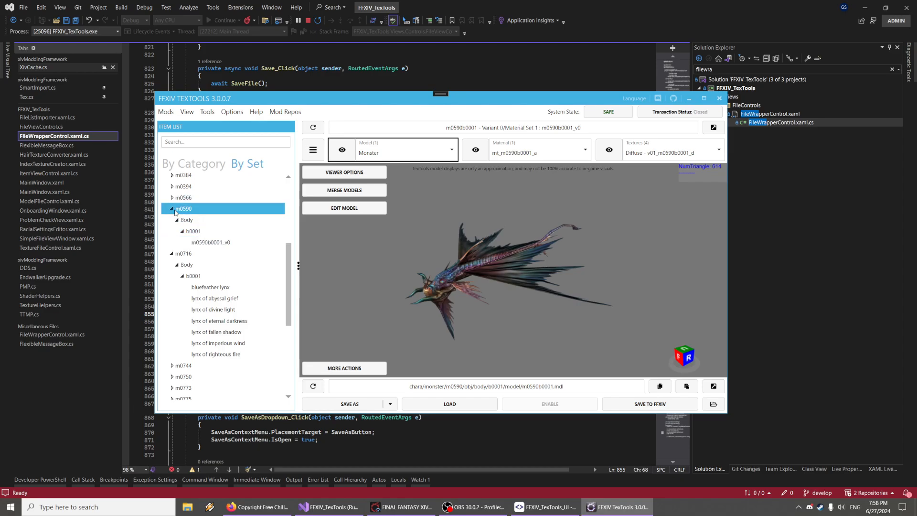
click(174, 210)
click(172, 220)
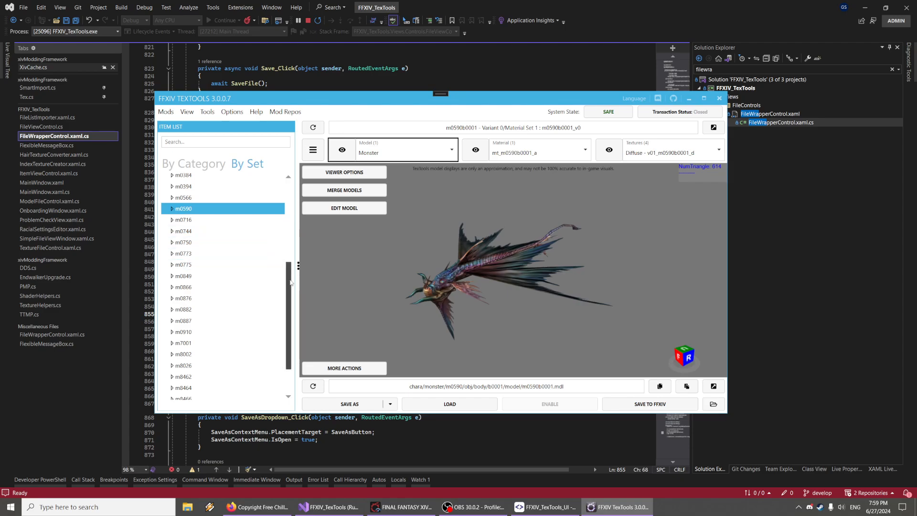
scroll(171, 214, up, 5)
click(170, 213)
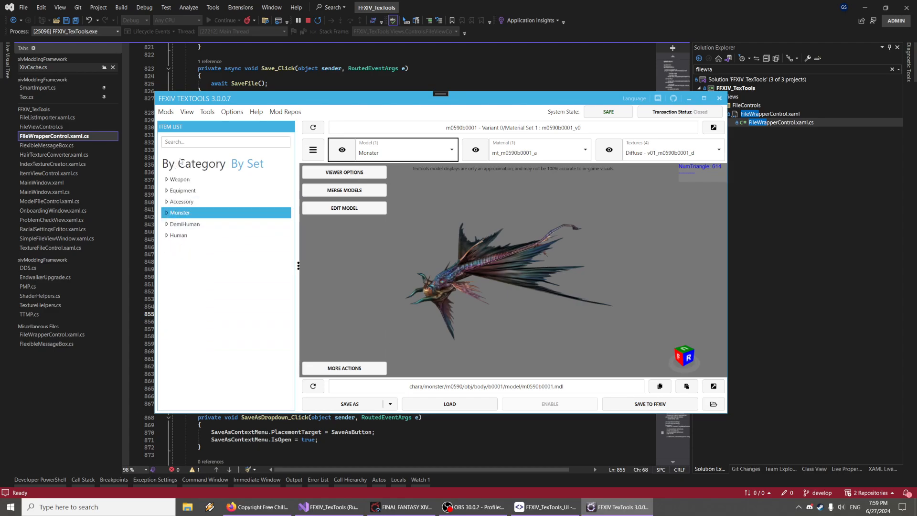
Return the item list to the By Category view and select the search field
drag(460, 245, 464, 270)
right_drag(464, 269, 465, 257)
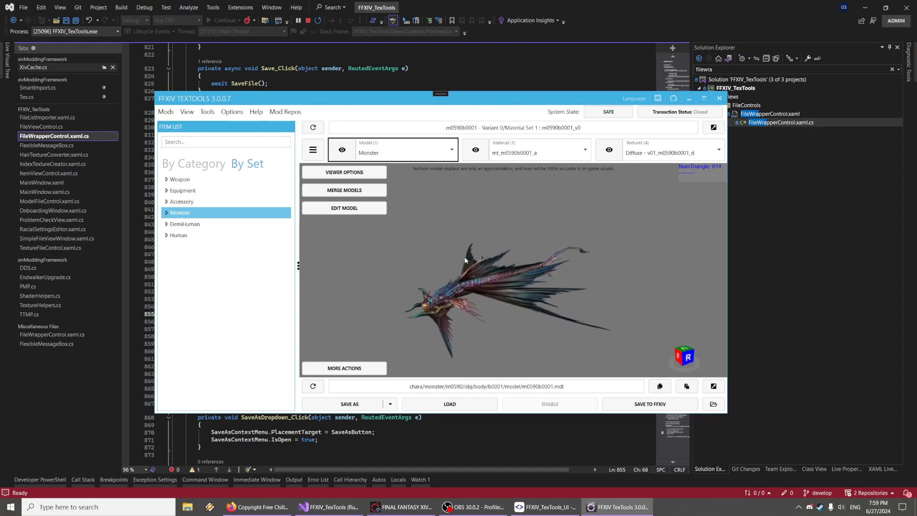
click(188, 165)
click(186, 143)
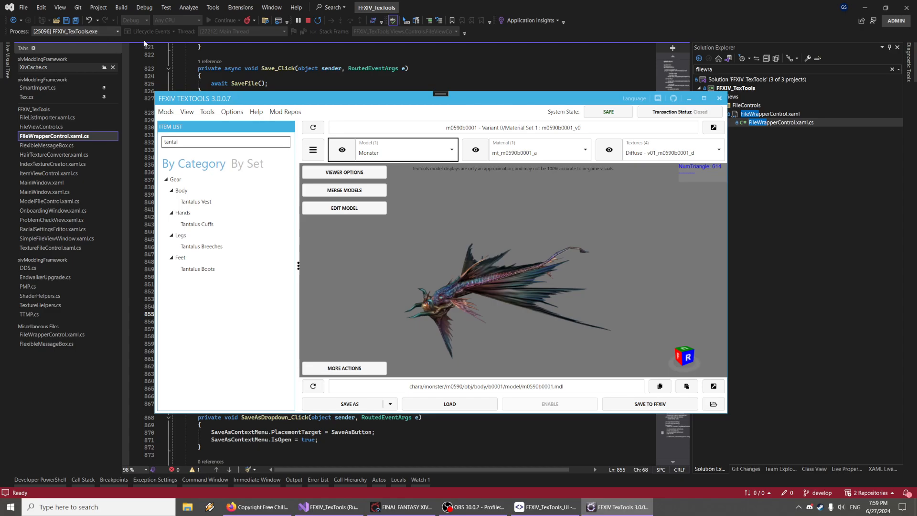
Open the Tantalus Vest item and rotate its model in the viewer
click(224, 203)
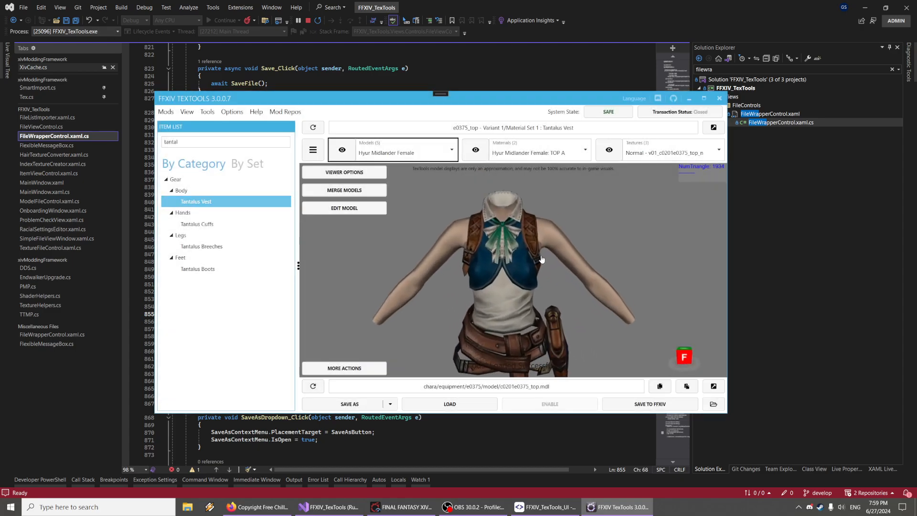
drag(542, 259, 544, 244)
right_drag(543, 244, 501, 225)
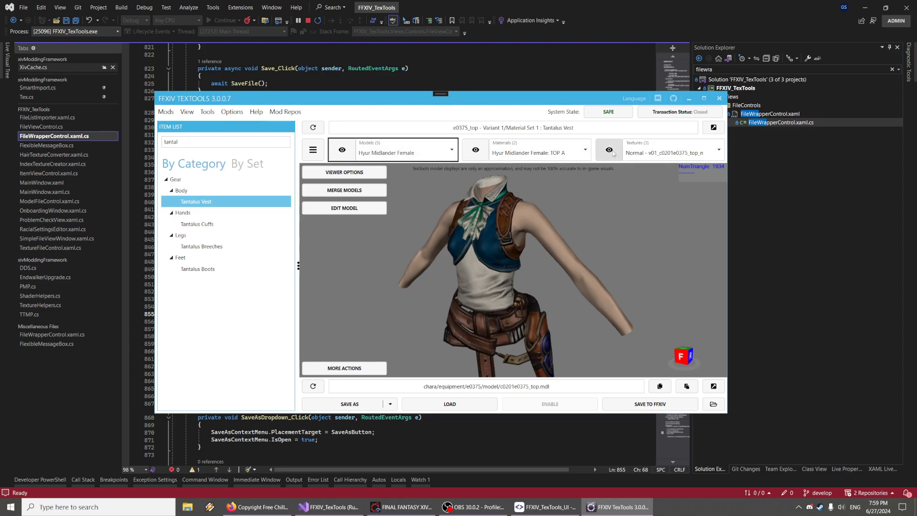
Open the vest's metadata view and scroll through its racial model and extra skeleton settings
click(313, 150)
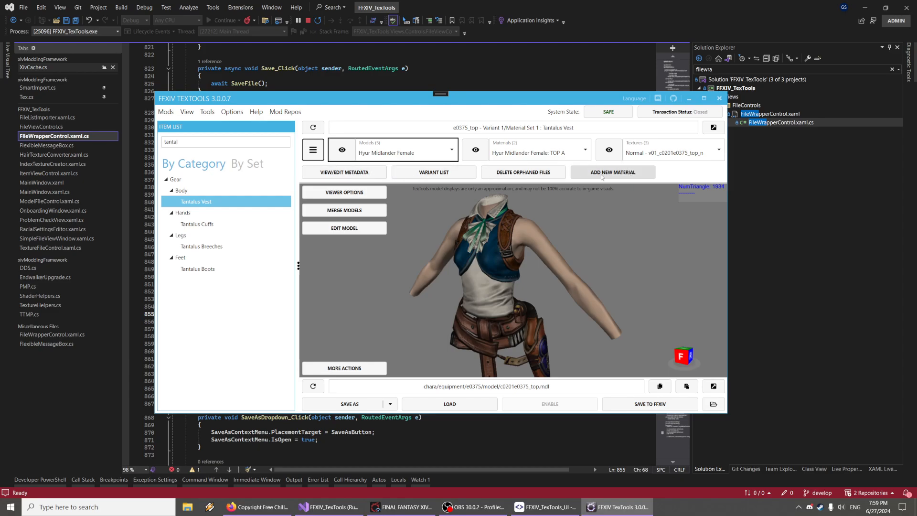
click(344, 172)
scroll(334, 221, down, 3)
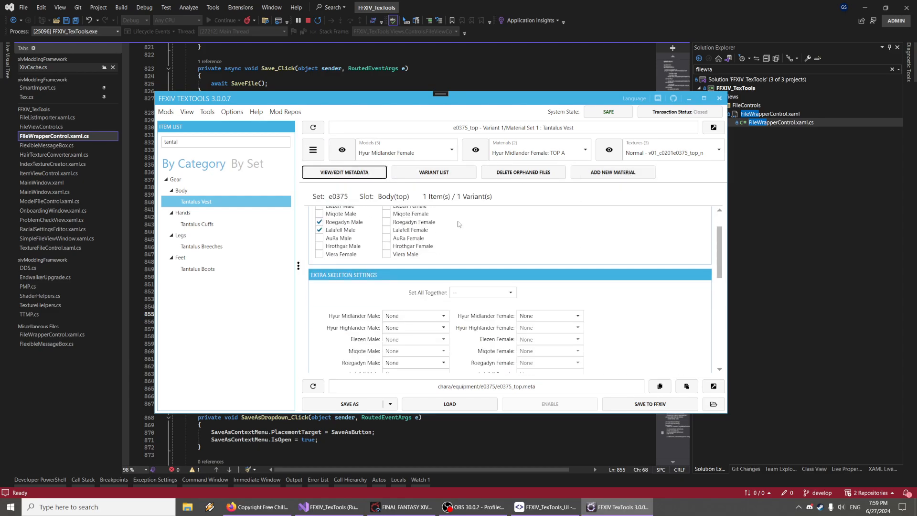
scroll(334, 221, up, 3)
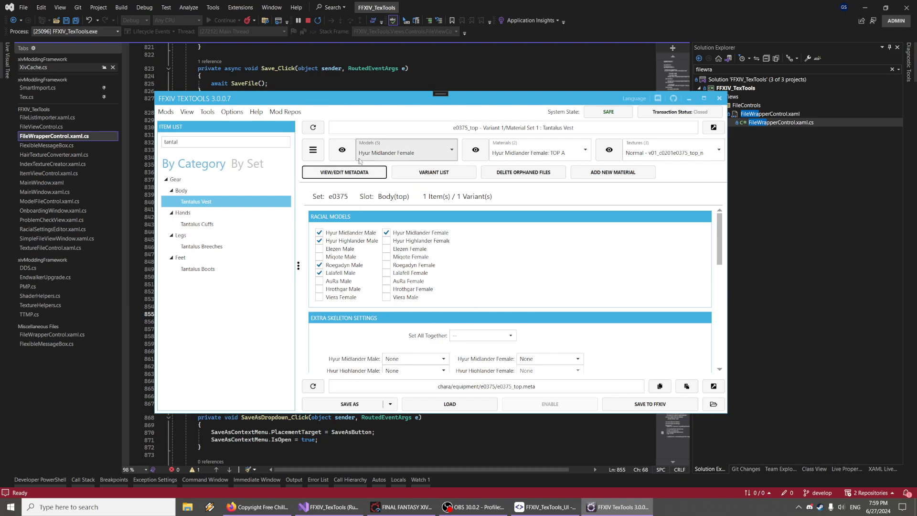
click(316, 154)
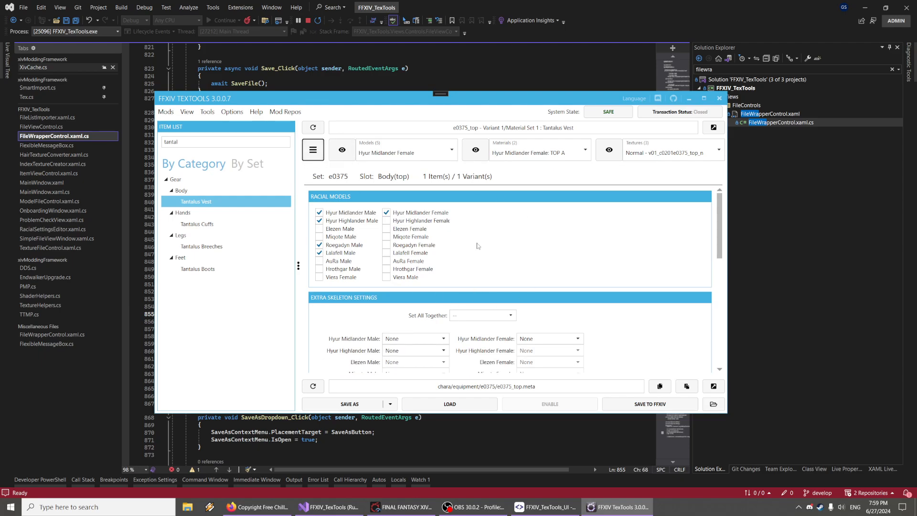
Switch the preview model to Hyur Midlander Male and open its TOP A material
click(348, 151)
drag(481, 203, 487, 228)
click(406, 152)
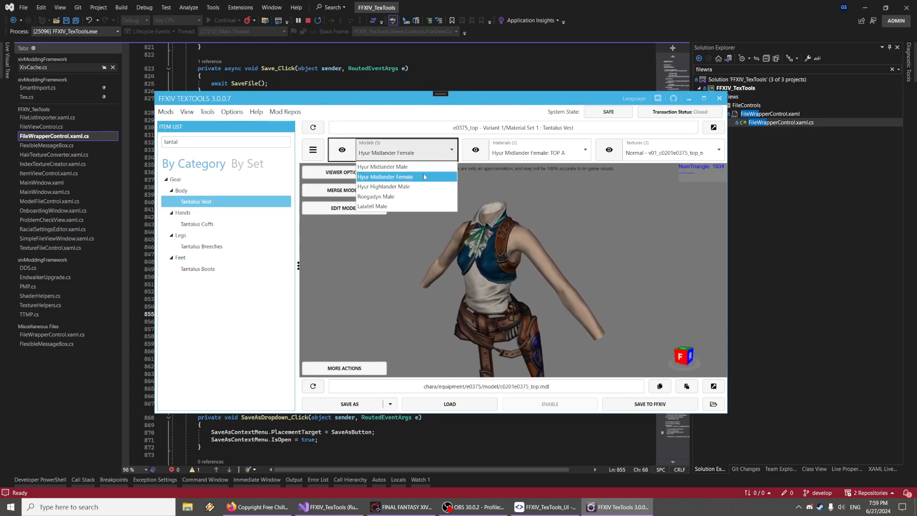
click(406, 168)
click(543, 149)
click(537, 169)
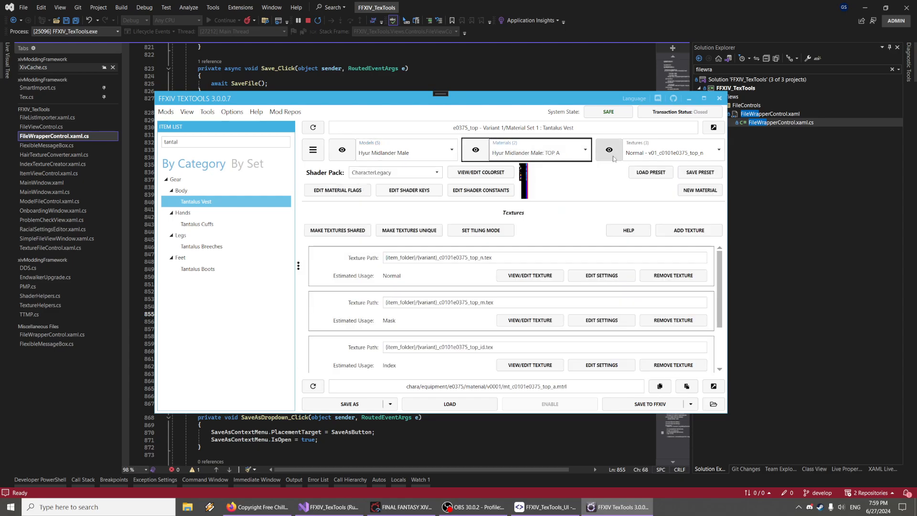
Switch the preview model back to Hyur Midlander Female and open its TOP A material
click(350, 150)
click(406, 153)
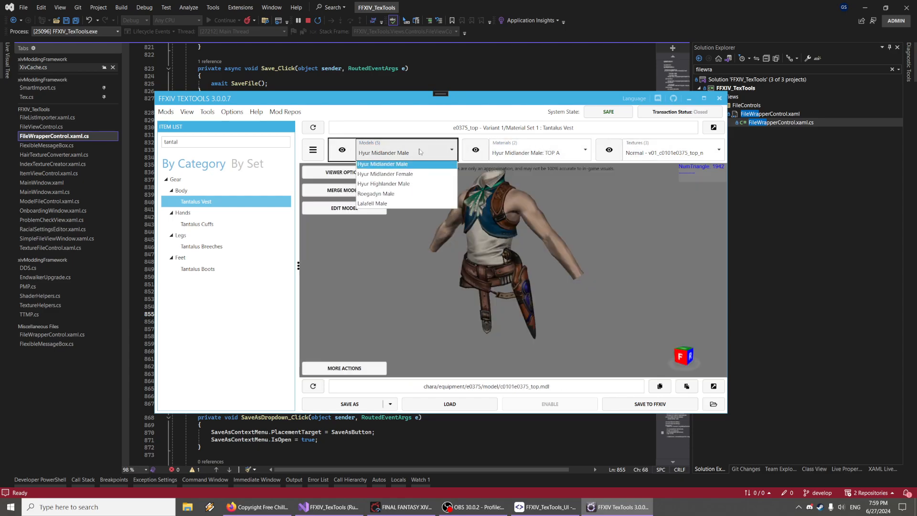
click(419, 177)
click(557, 154)
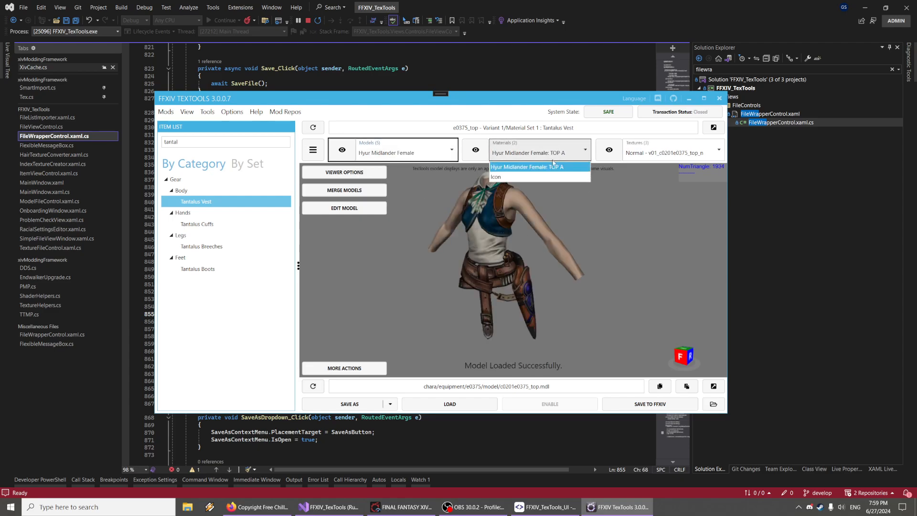
click(476, 150)
View the vest's Normal, Mask and Index textures in turn
click(609, 150)
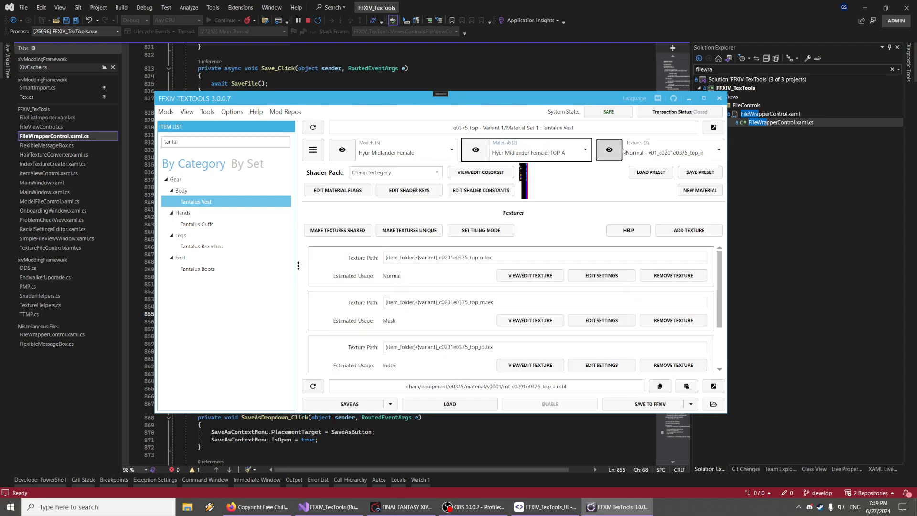
click(661, 153)
click(679, 177)
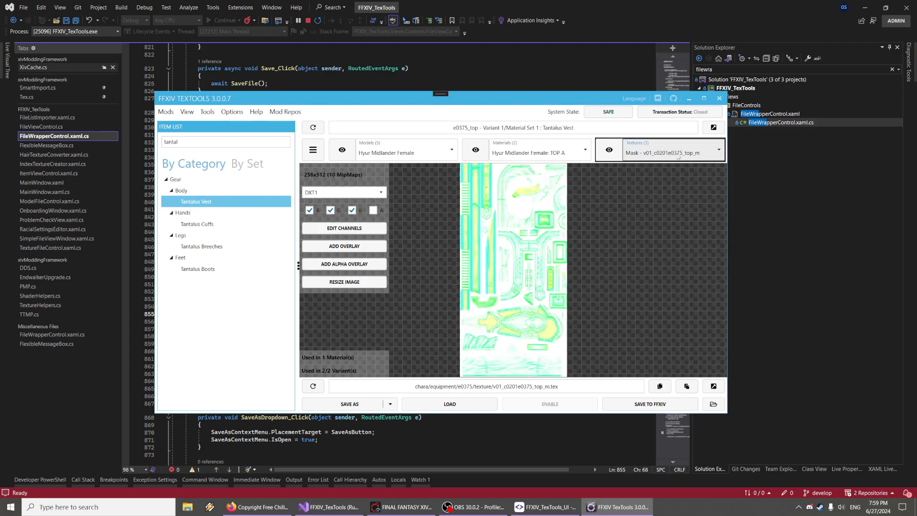
click(680, 154)
click(671, 187)
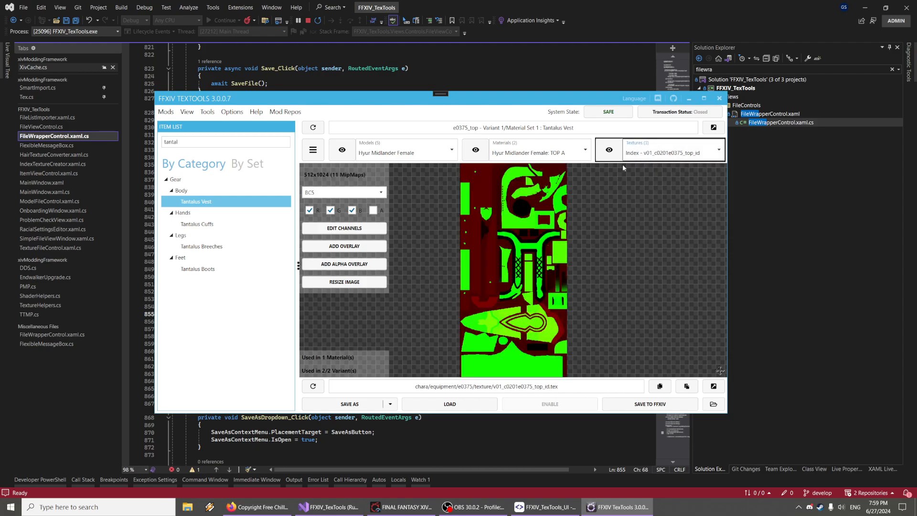
Switch the material to Icon and view its standard and high-quality icon textures
click(536, 155)
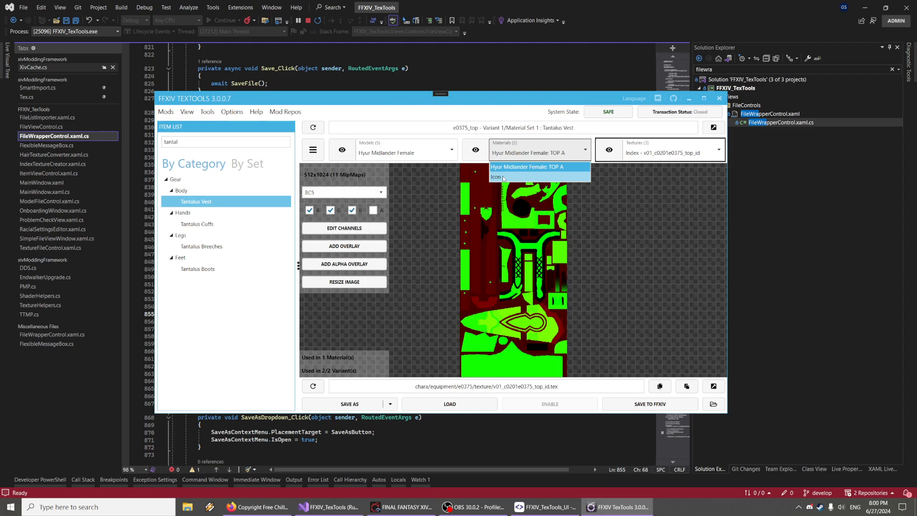
click(501, 177)
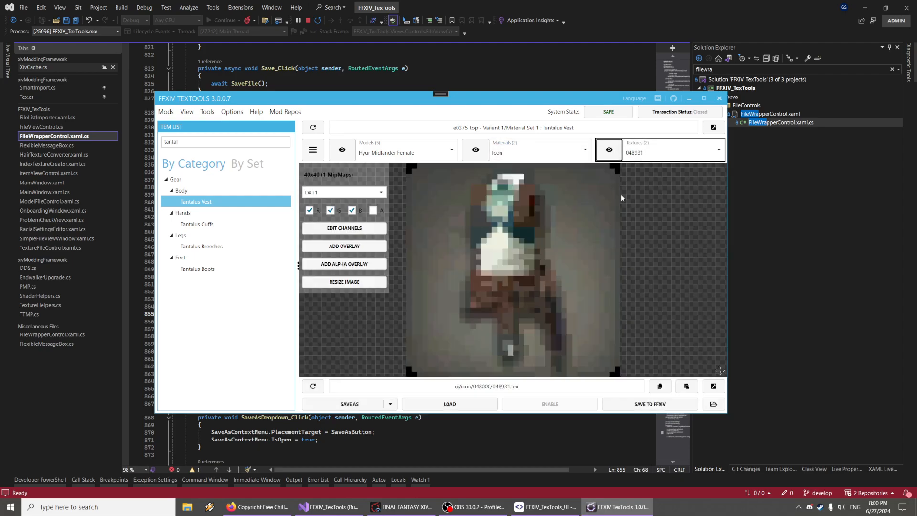
click(671, 154)
click(664, 176)
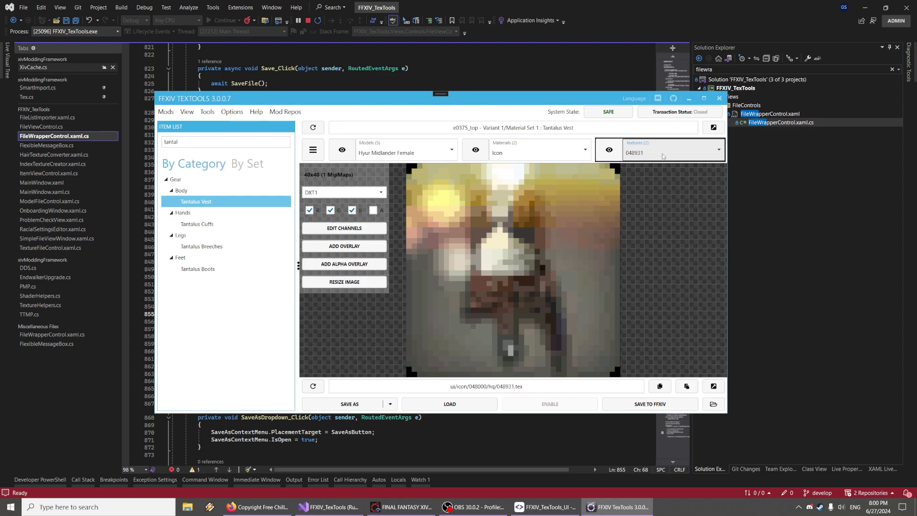
click(663, 156)
click(663, 167)
Return to the vest model view and zoom and rotate it
click(348, 152)
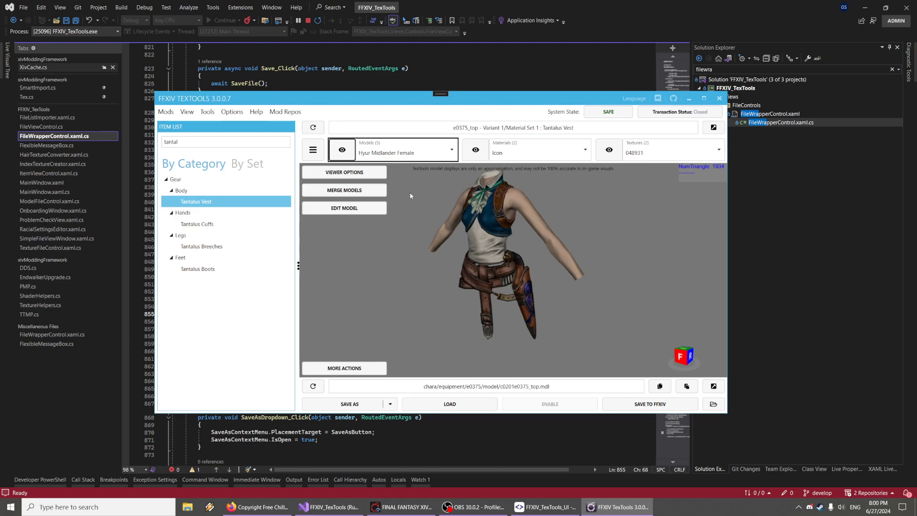
scroll(519, 272, up, 5)
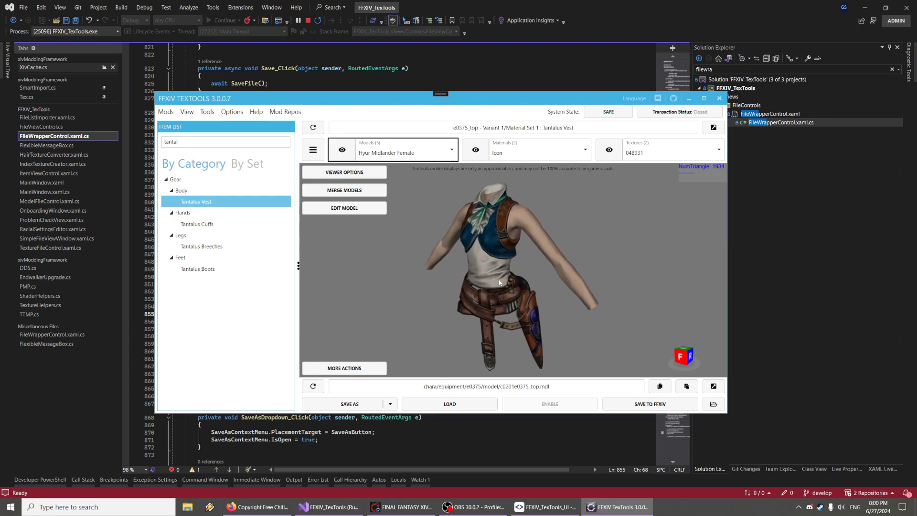
drag(520, 272, 477, 265)
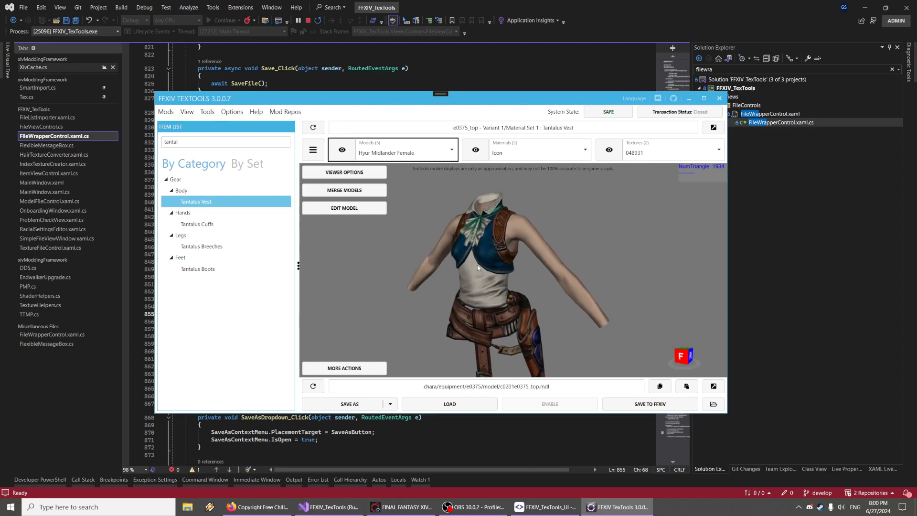
Open the FBX export save dialog for the vest model and cancel it
click(391, 404)
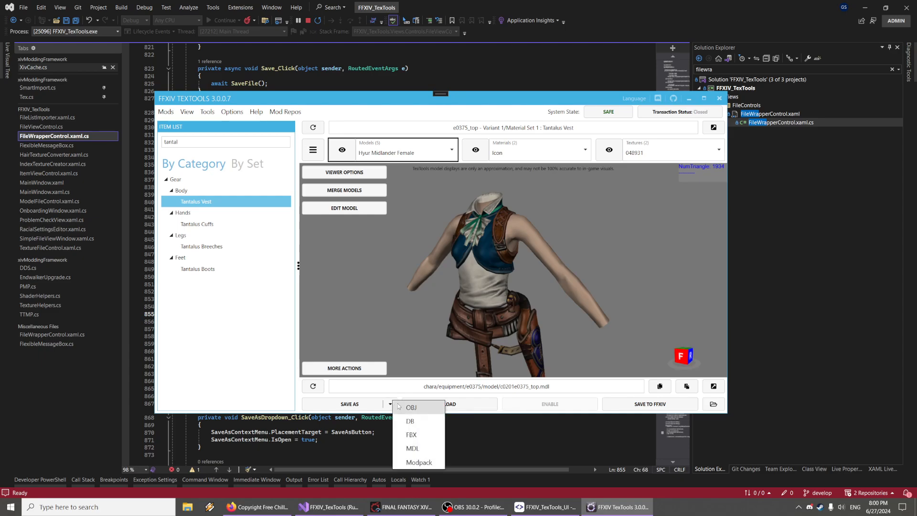
click(411, 435)
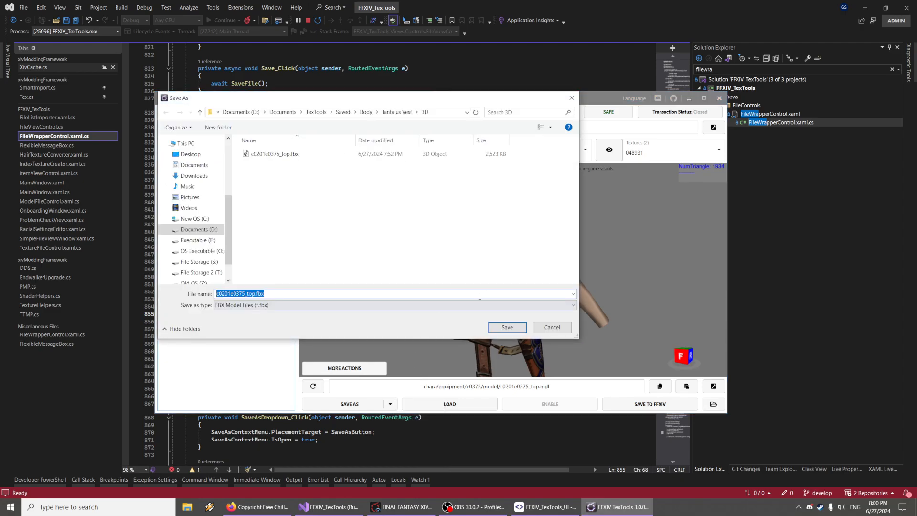
click(553, 328)
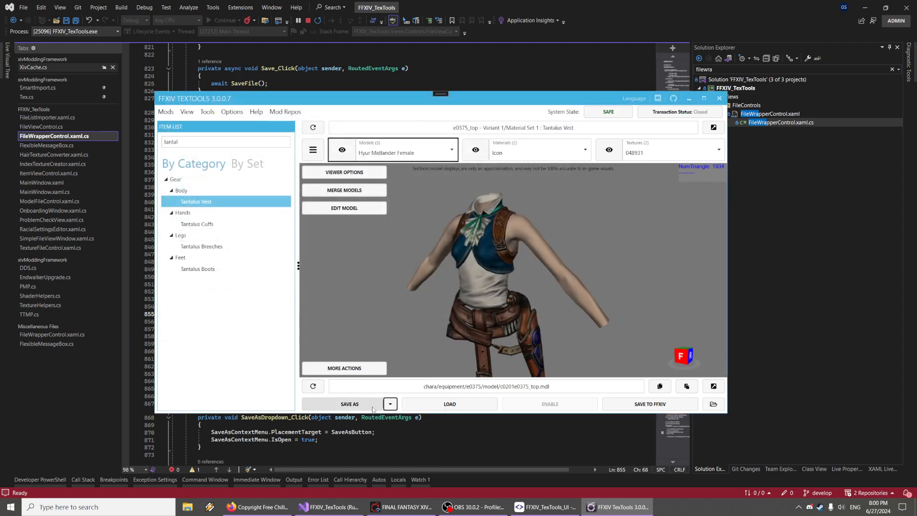
Open the model Save As dialog, review the available file types, and cancel it
click(349, 403)
click(363, 306)
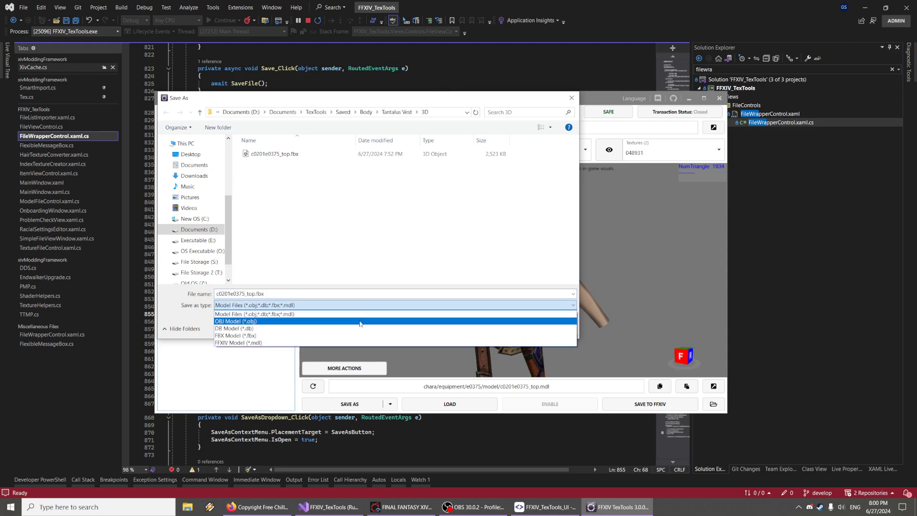
click(278, 292)
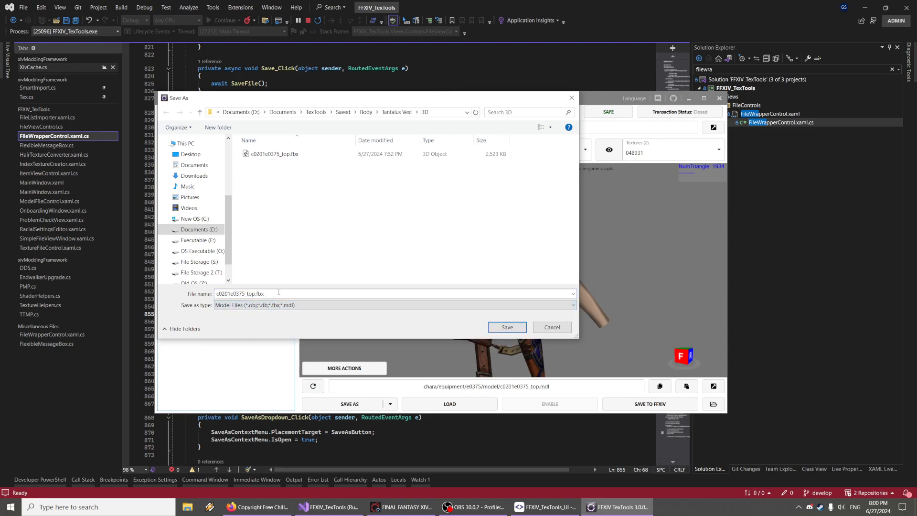
click(551, 326)
Reopen the Hyur Midlander Female: TOP A material and view its normal texture
click(476, 150)
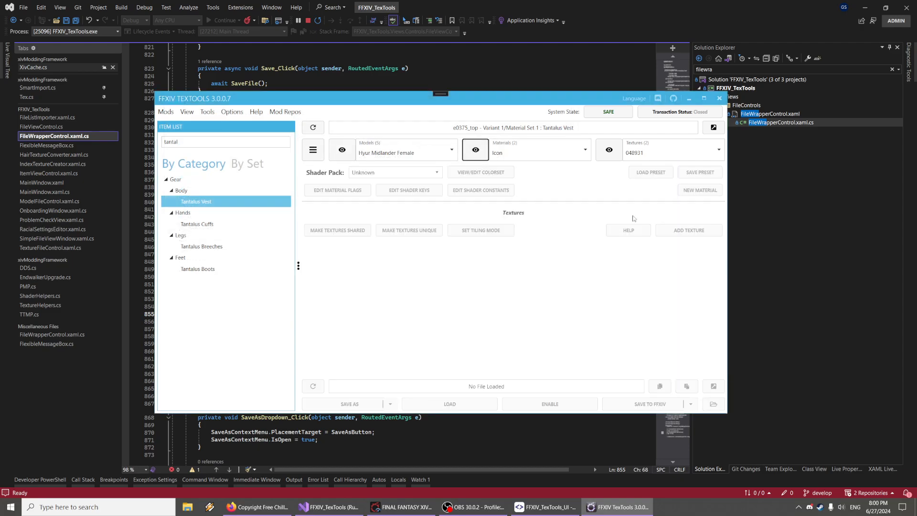
click(611, 144)
click(532, 143)
click(537, 168)
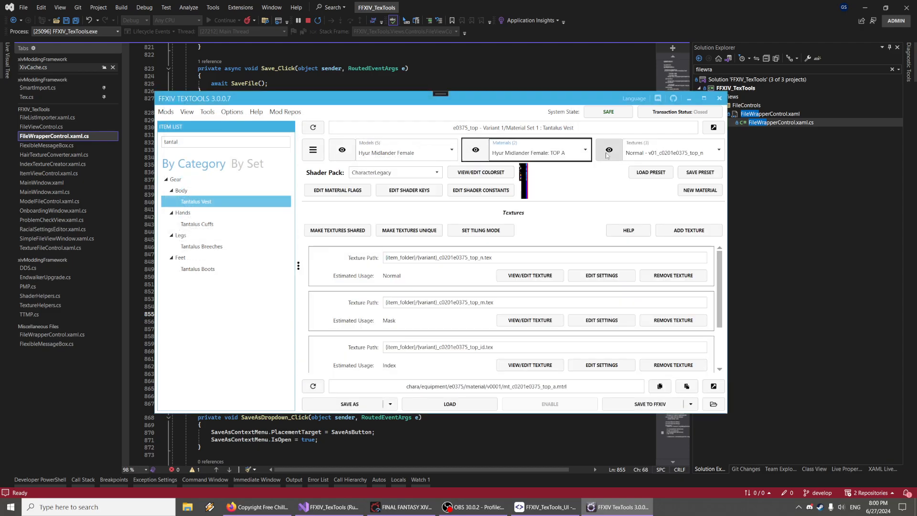
click(607, 151)
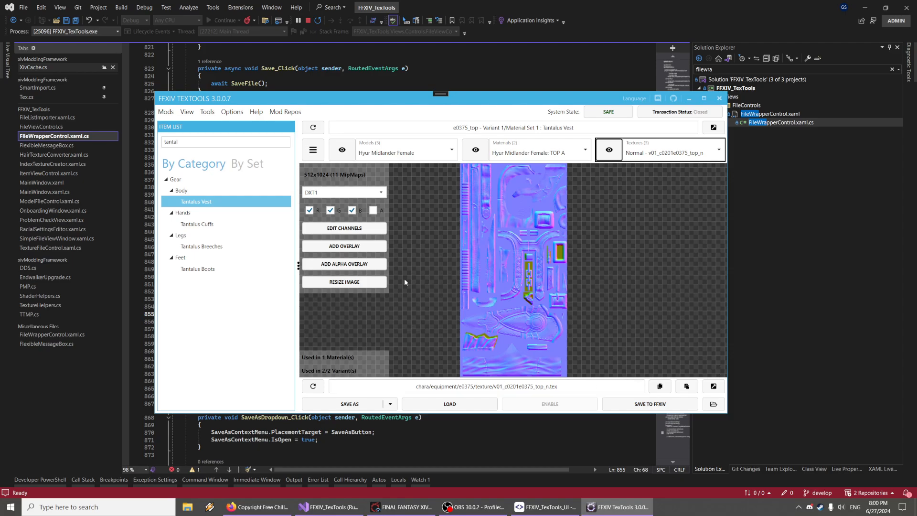
click(476, 150)
click(609, 149)
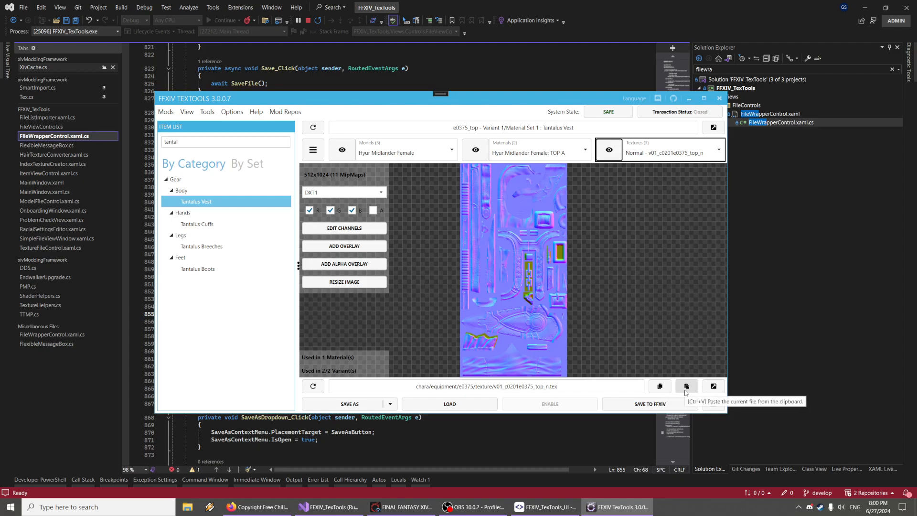
Pop the normal texture out into a separate file viewer window, reposition the windows, and close it
click(713, 386)
drag(484, 141, 721, 131)
drag(479, 97, 387, 108)
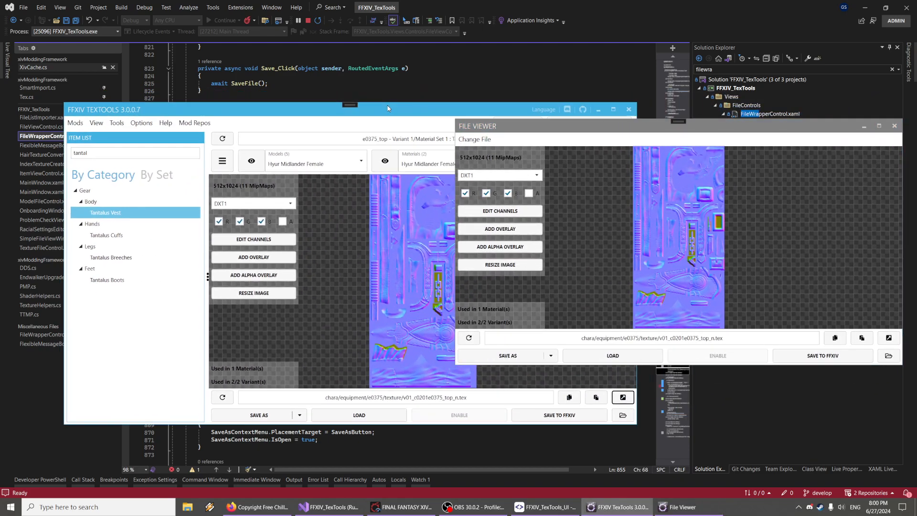
drag(521, 127, 536, 187)
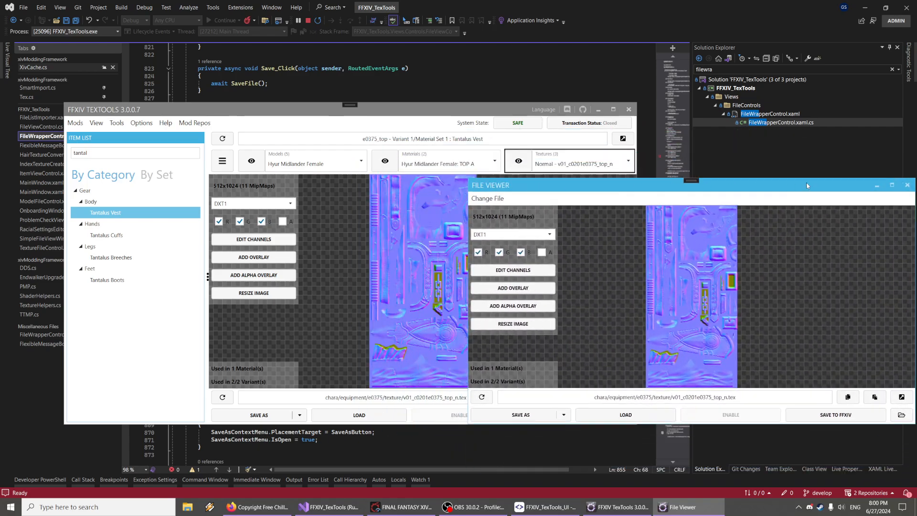
click(906, 187)
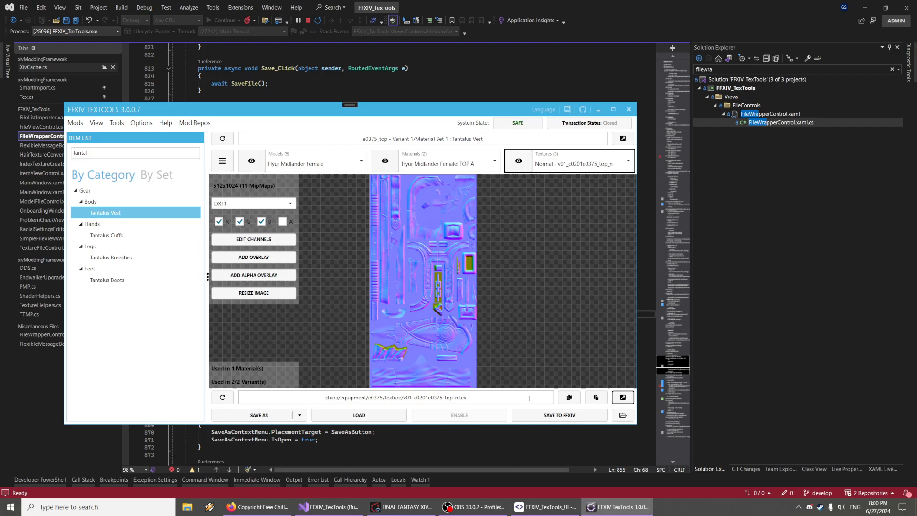
drag(394, 115, 504, 120)
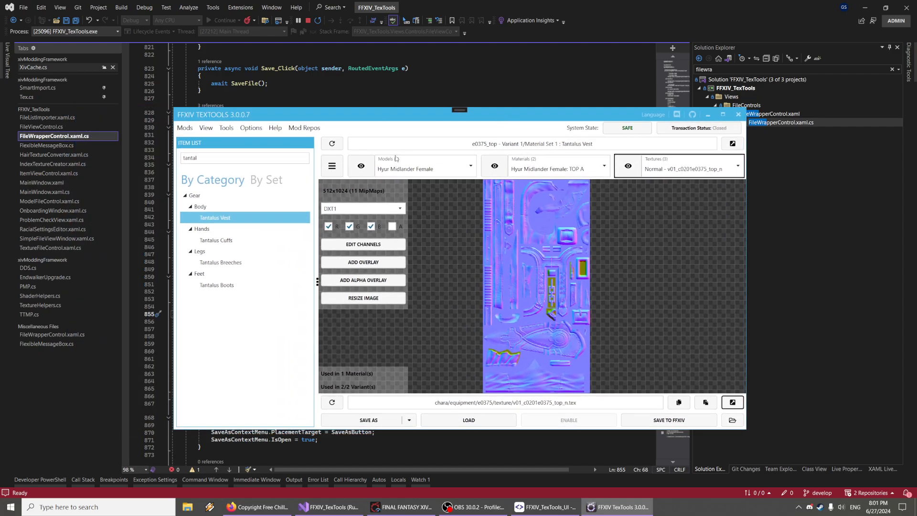
Return to the vest model view and toggle the system state from Safe to Unsafe
click(361, 165)
right_drag(519, 255, 540, 247)
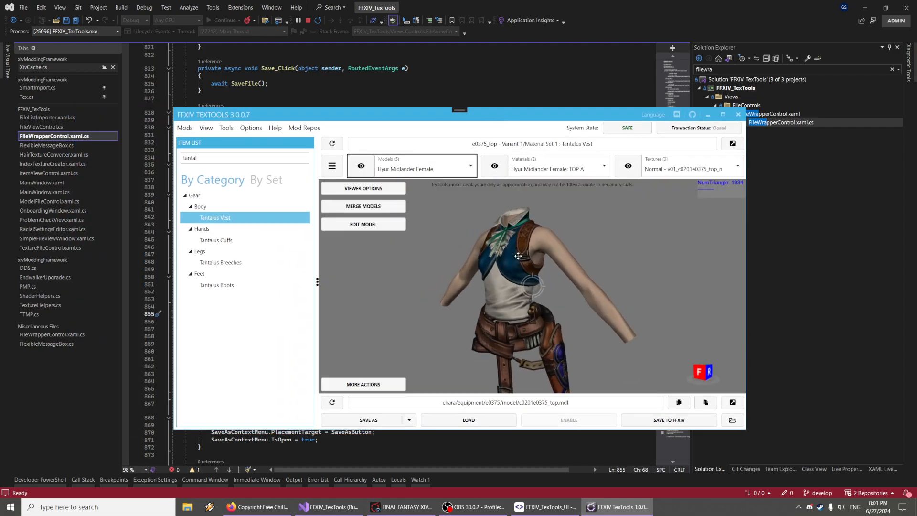
click(618, 133)
click(185, 128)
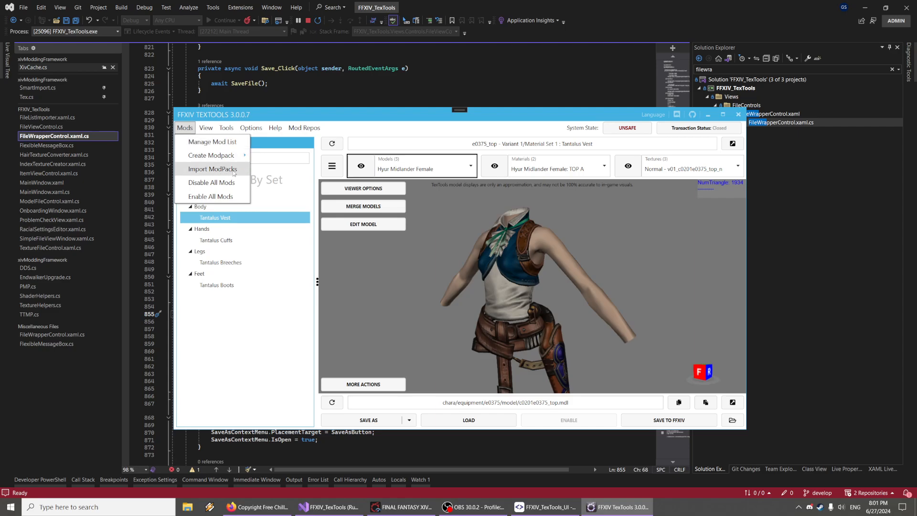
click(185, 128)
click(185, 127)
drag(437, 246, 432, 248)
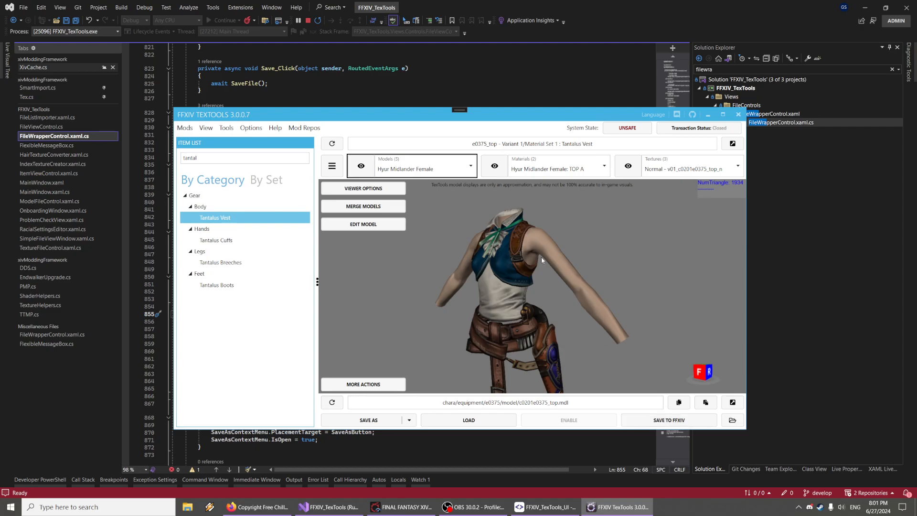
drag(541, 258, 519, 240)
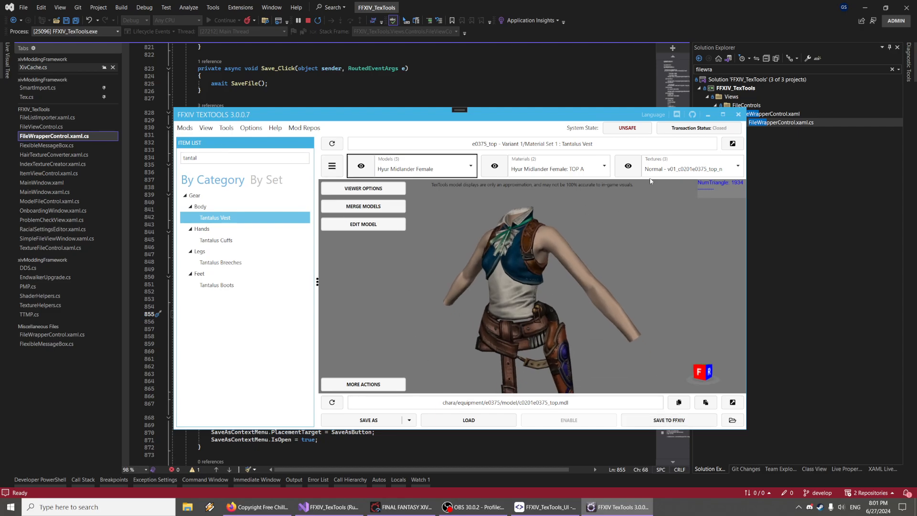
Load the Southern Seas Swimsuit texture v01_c0201e0317_top_n.dds into the vest's normal texture slot
click(628, 165)
click(469, 420)
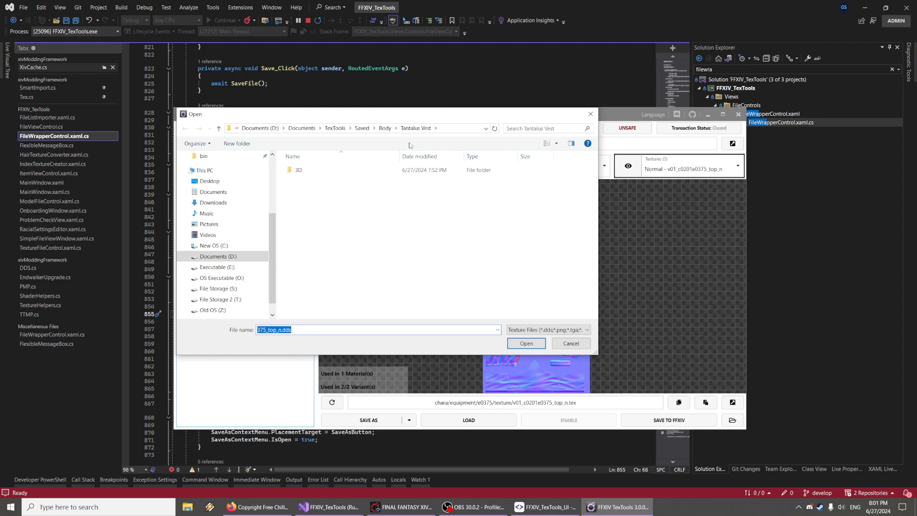
click(384, 129)
double_click(355, 192)
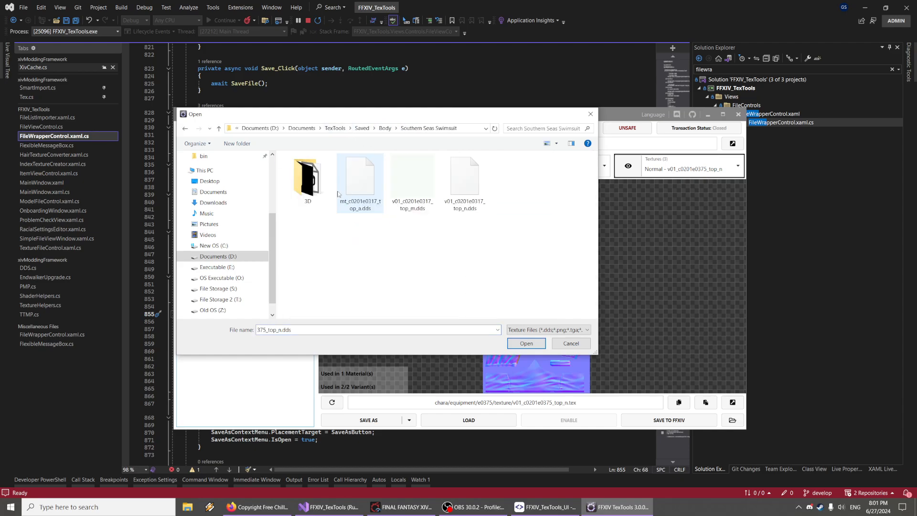
double_click(464, 185)
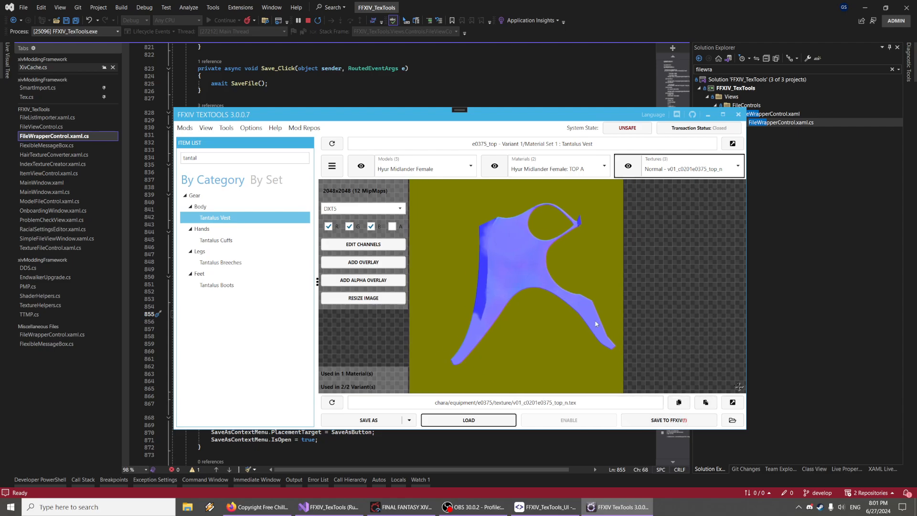
Switch to the Mask texture while keeping the unsaved changes, and save the texture to FFXIV
drag(567, 302, 606, 301)
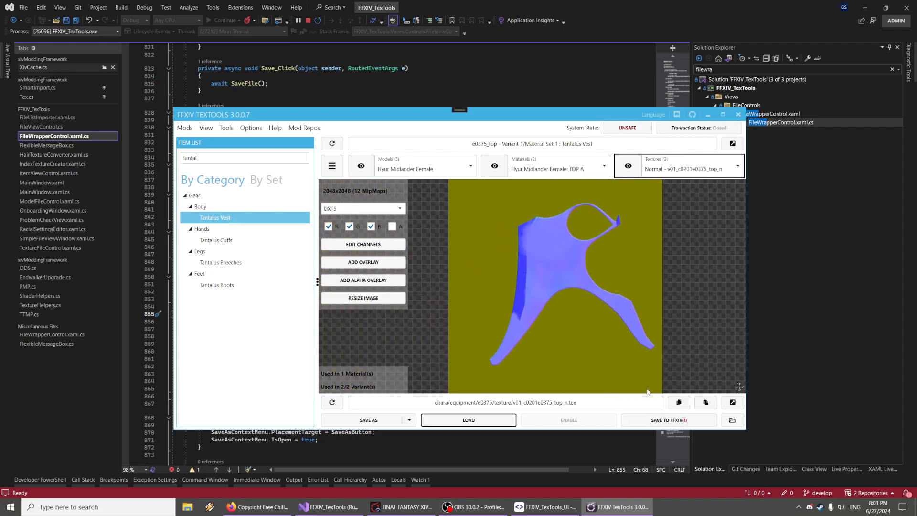
click(677, 167)
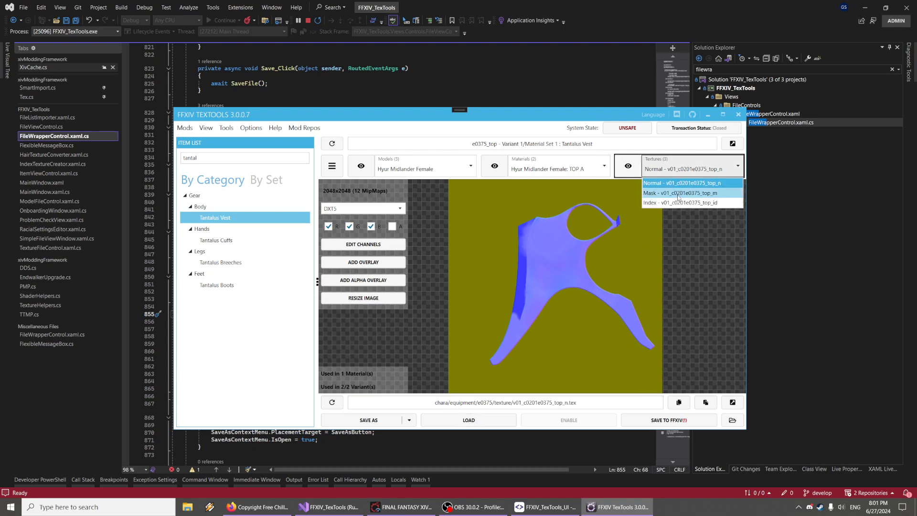
click(678, 193)
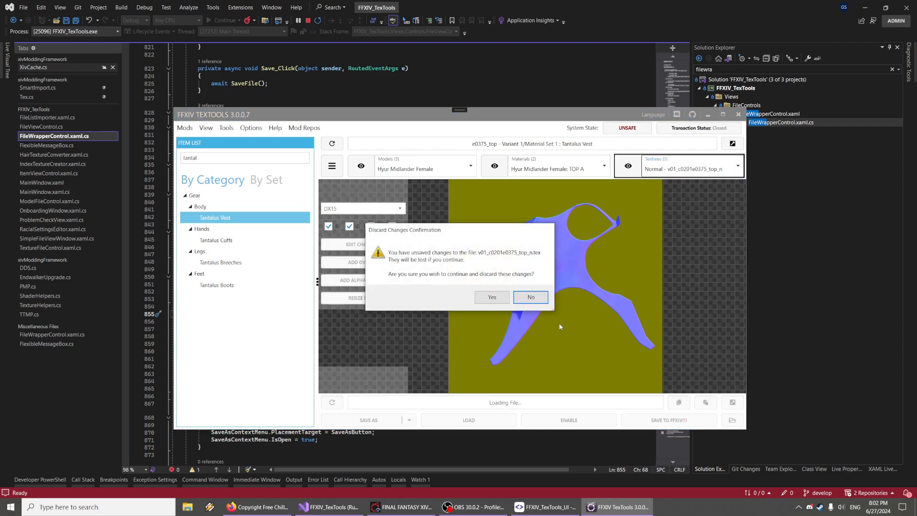
click(541, 299)
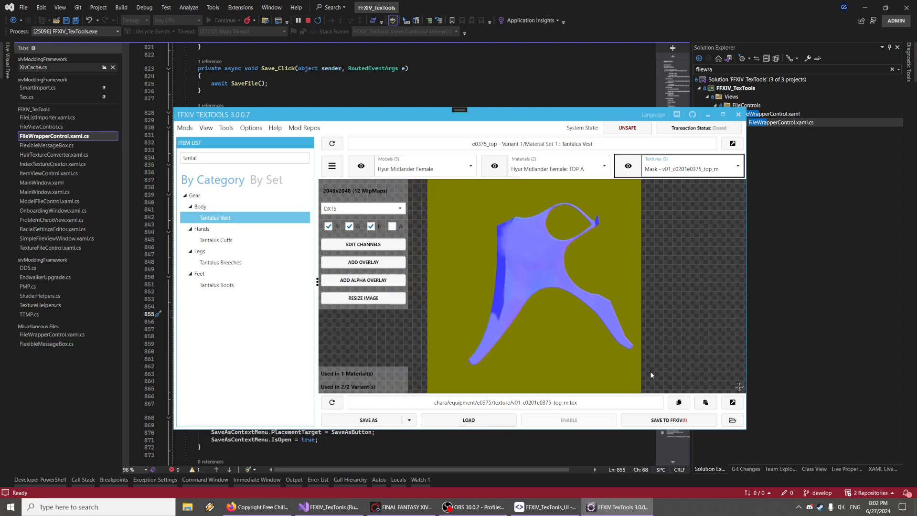
click(707, 418)
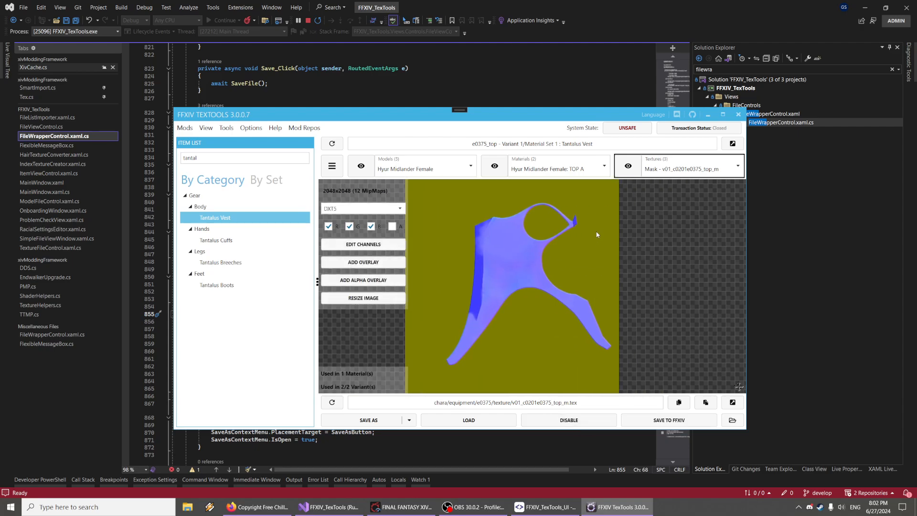
Switch the system state to Safe, try saving to FFXIV, dismiss the error, and return to Unsafe
drag(594, 229, 607, 228)
click(645, 130)
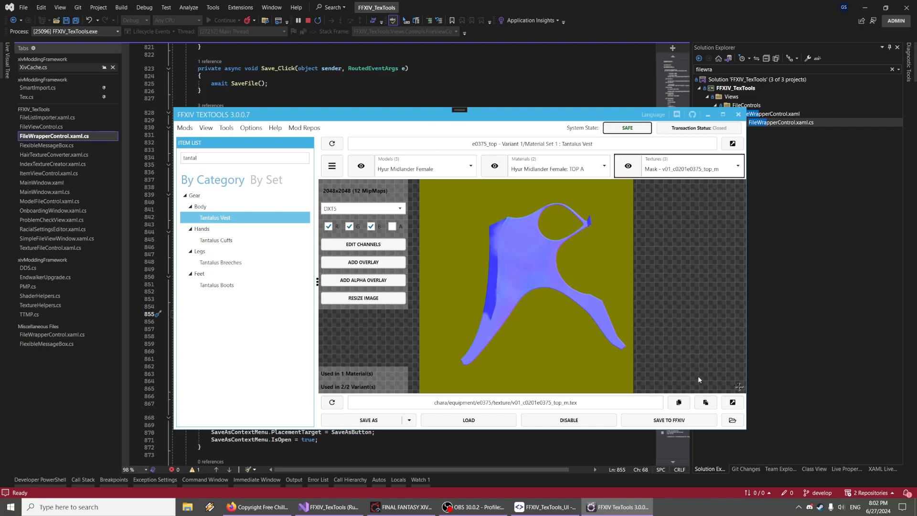
click(668, 420)
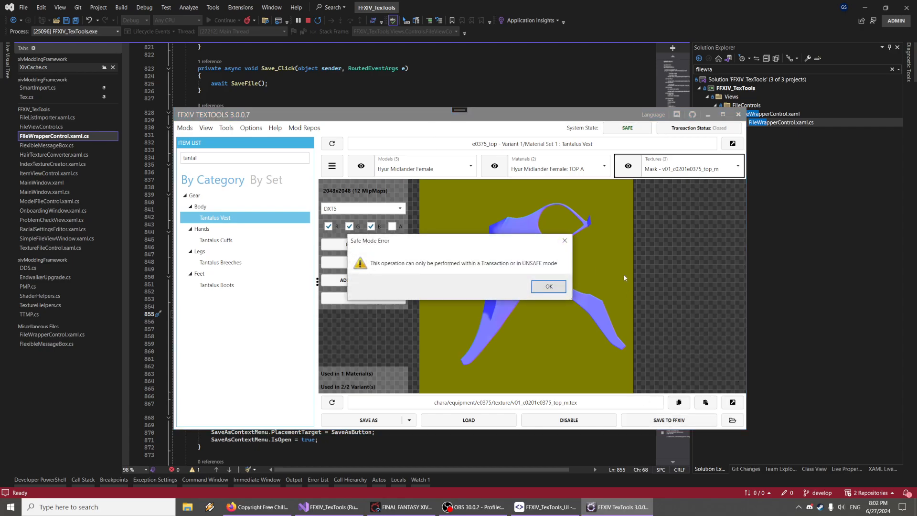
click(550, 287)
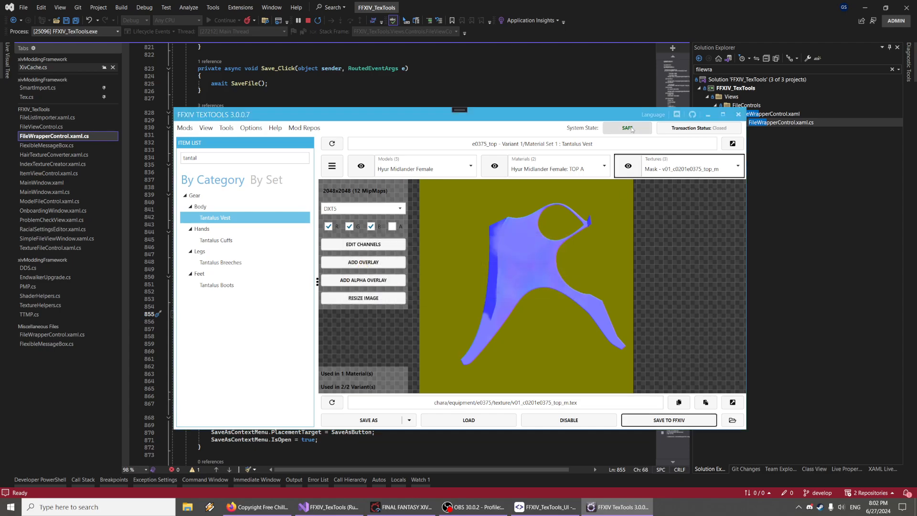
click(633, 129)
View the vest's Mask texture and switch back to the Normal texture
drag(626, 282, 638, 283)
click(186, 129)
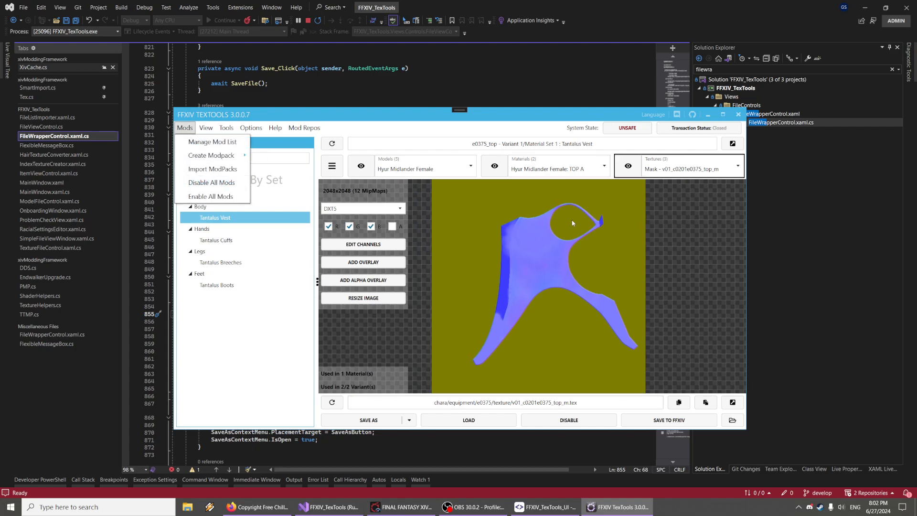
click(186, 128)
click(652, 170)
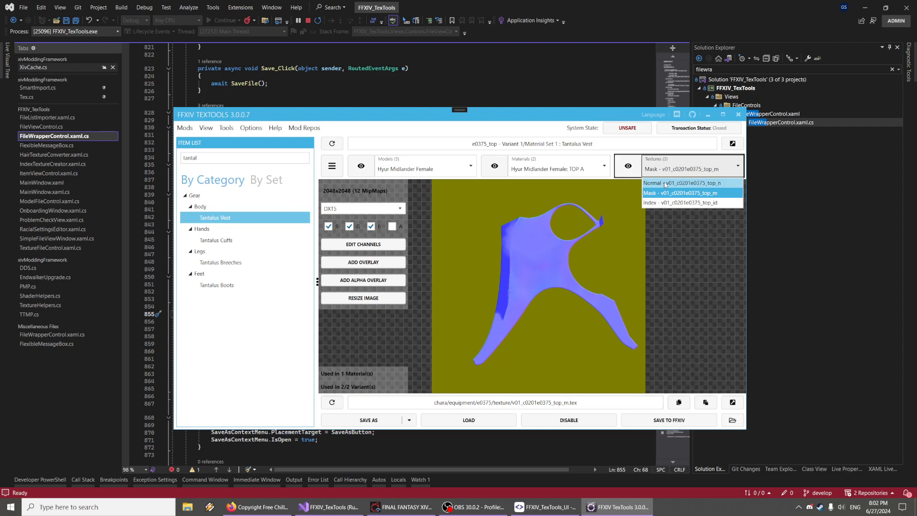
click(668, 193)
click(669, 169)
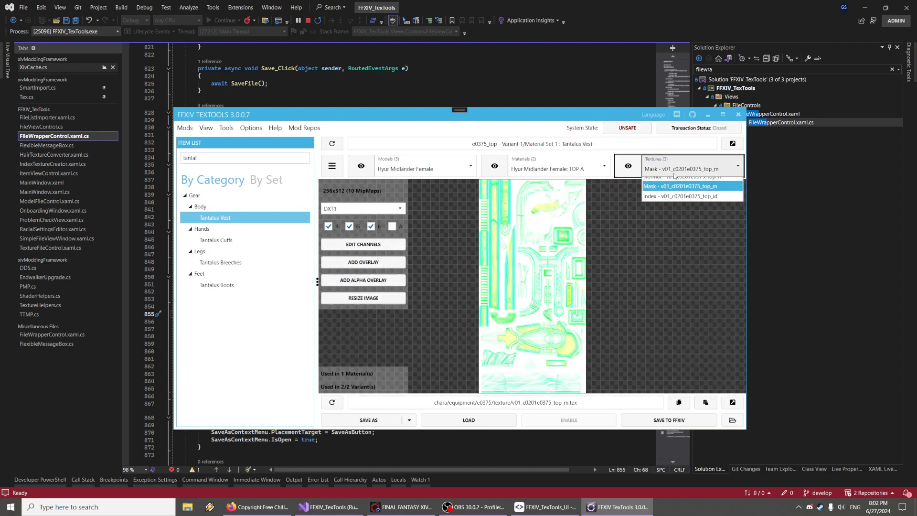
click(638, 180)
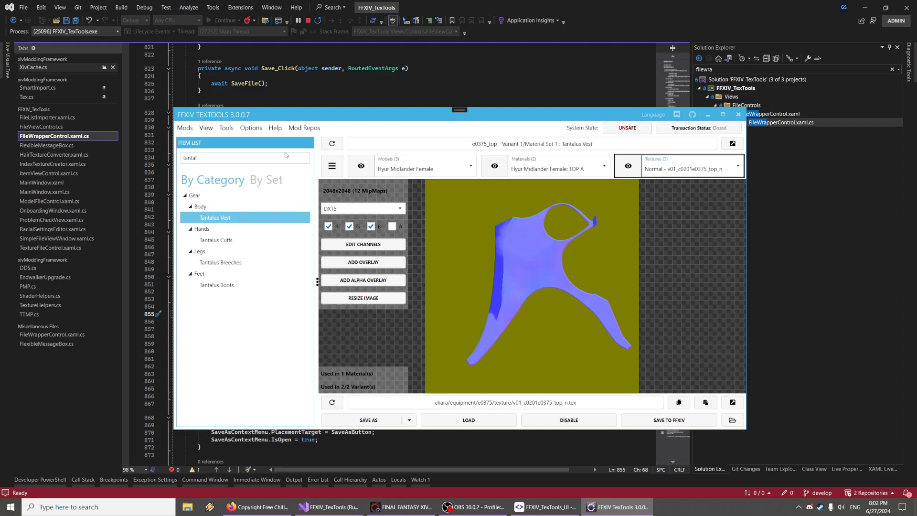
Import the 375 modpack from the ModPacks folder
click(185, 128)
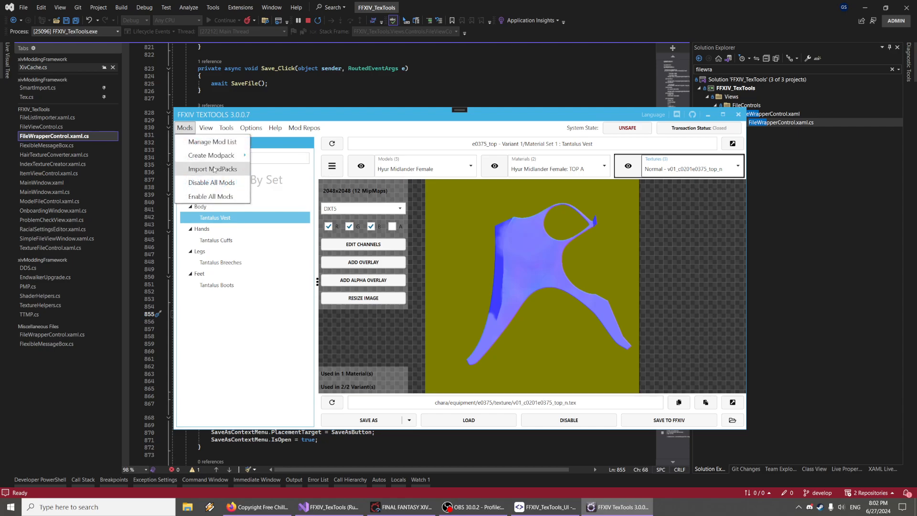
click(247, 214)
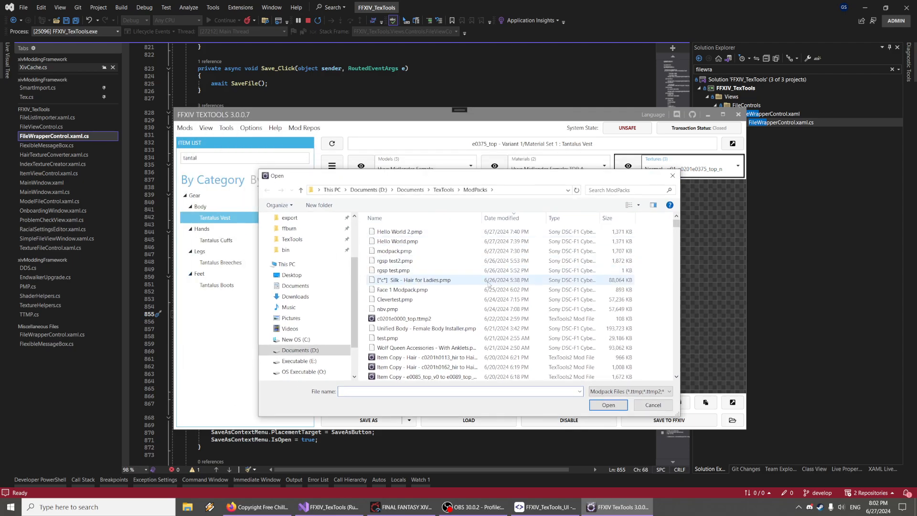
text(375)
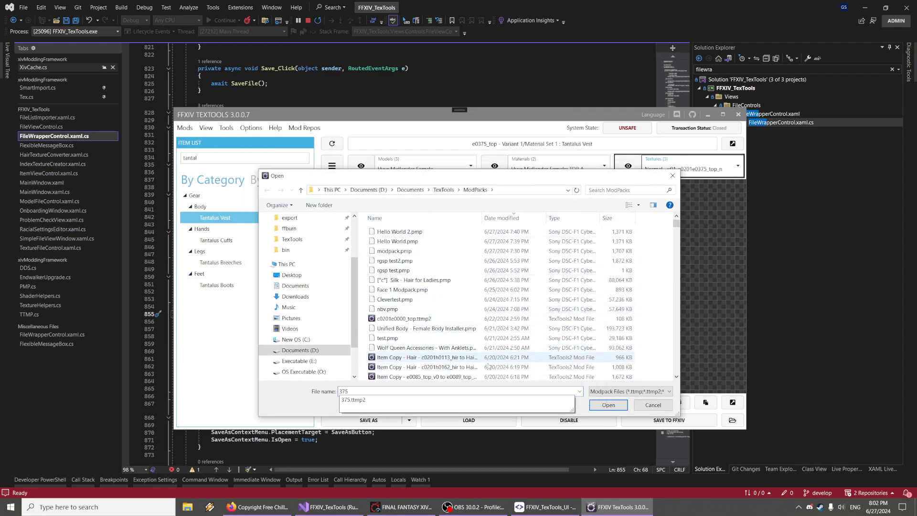
click(608, 406)
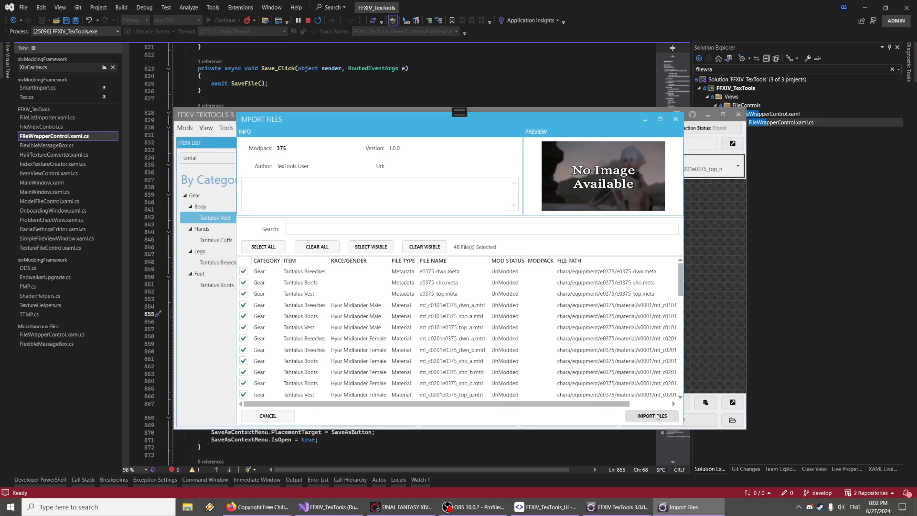
click(656, 415)
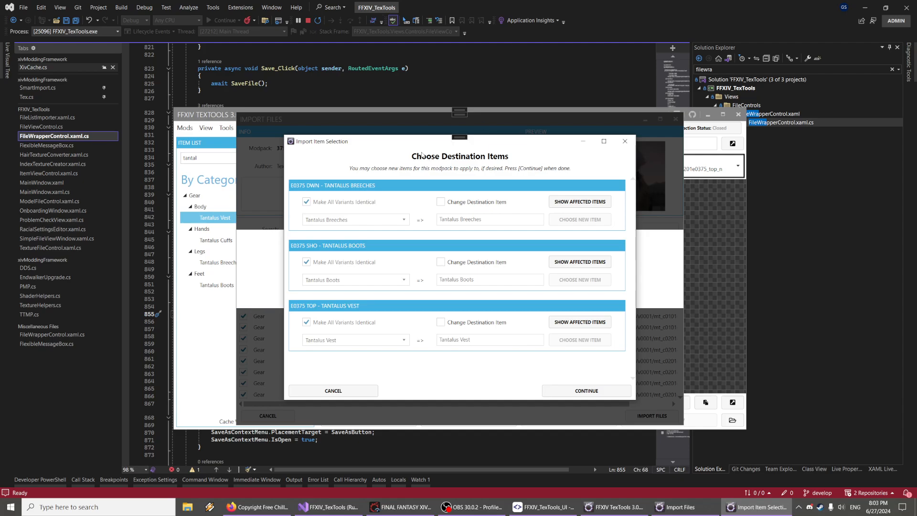
Enable a destination change for the vest and browse Body and Rings items in the item picker before closing it
mouse_move(407, 149)
mouse_down()
mouse_move(402, 166)
mouse_move(418, 140)
mouse_up()
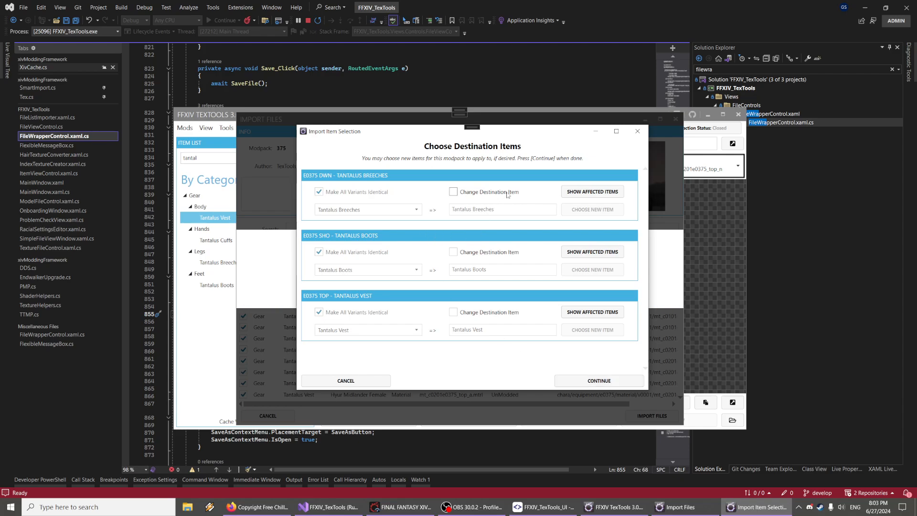
click(488, 314)
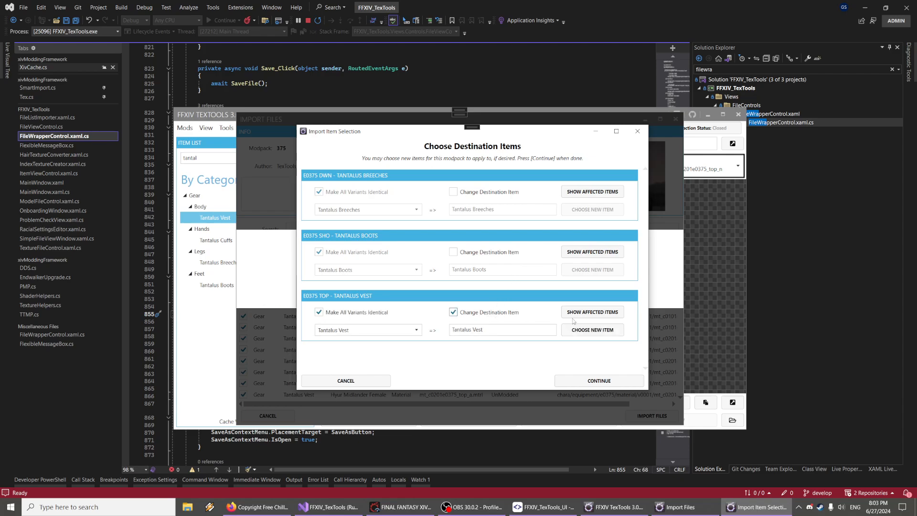
click(603, 333)
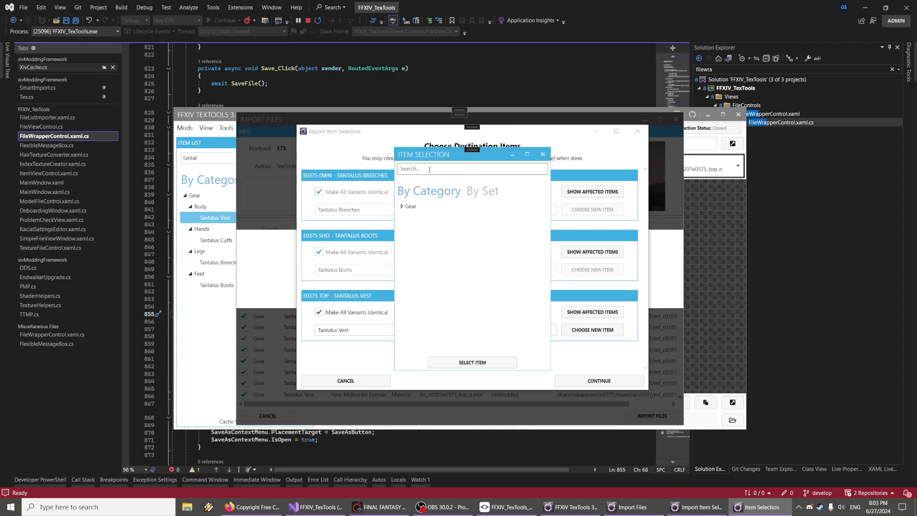
double_click(410, 206)
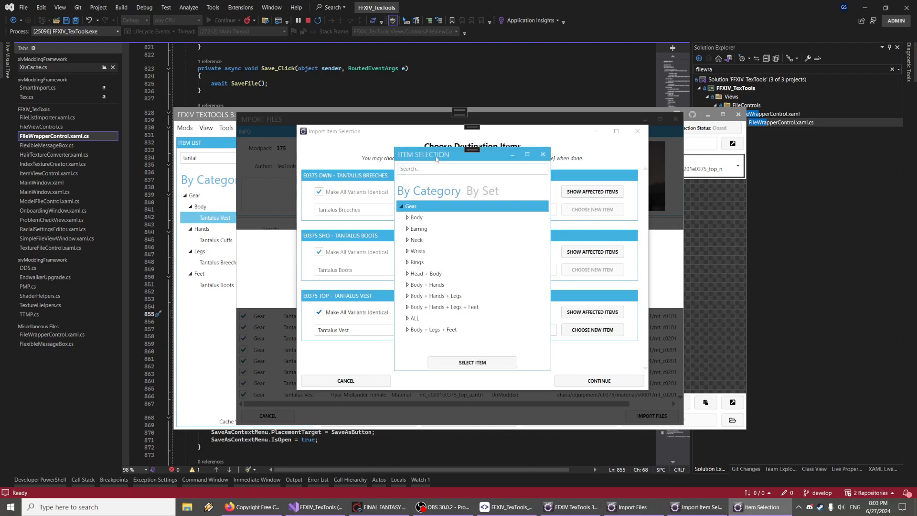
drag(430, 191, 576, 113)
click(548, 141)
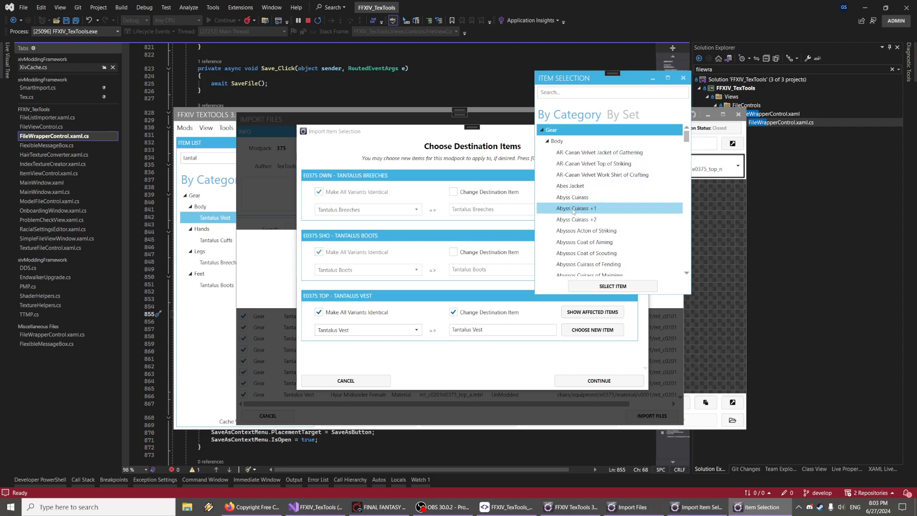
click(573, 209)
click(547, 141)
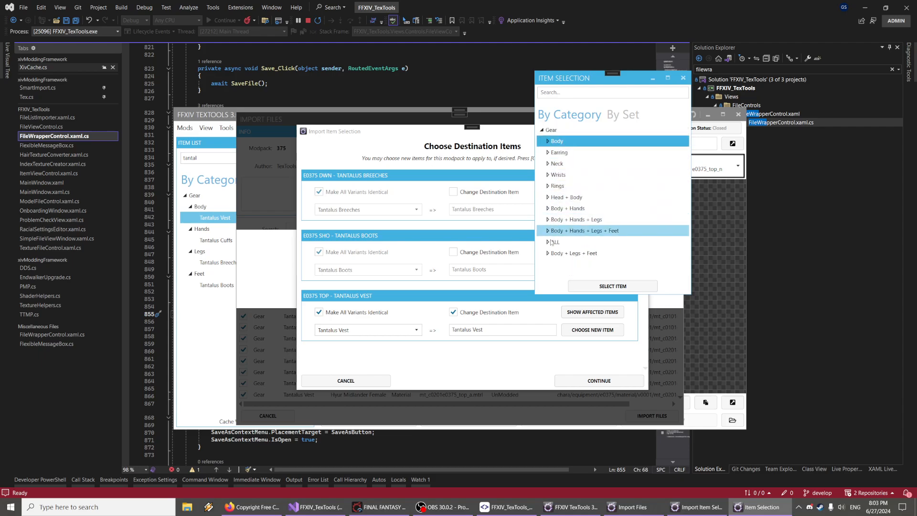
click(547, 185)
click(591, 197)
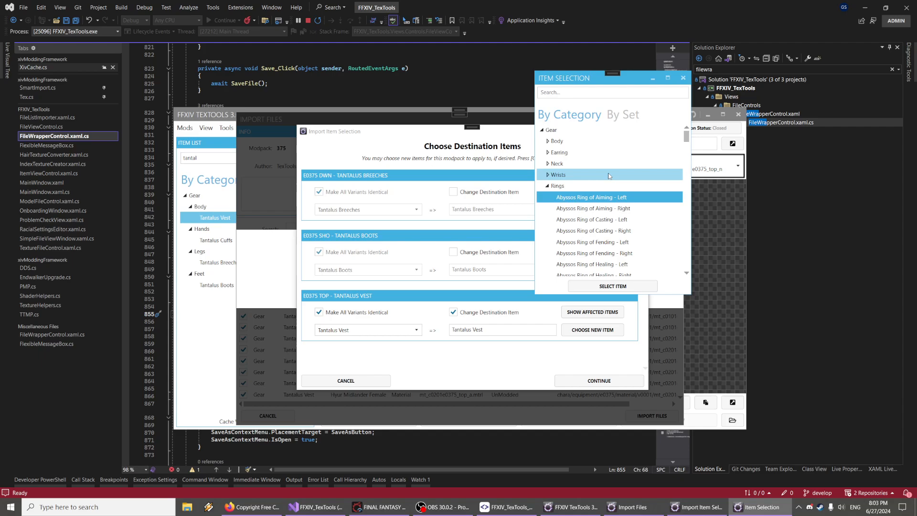
click(683, 78)
Turn off the vest's destination change, continue, and import the modpack files
click(470, 317)
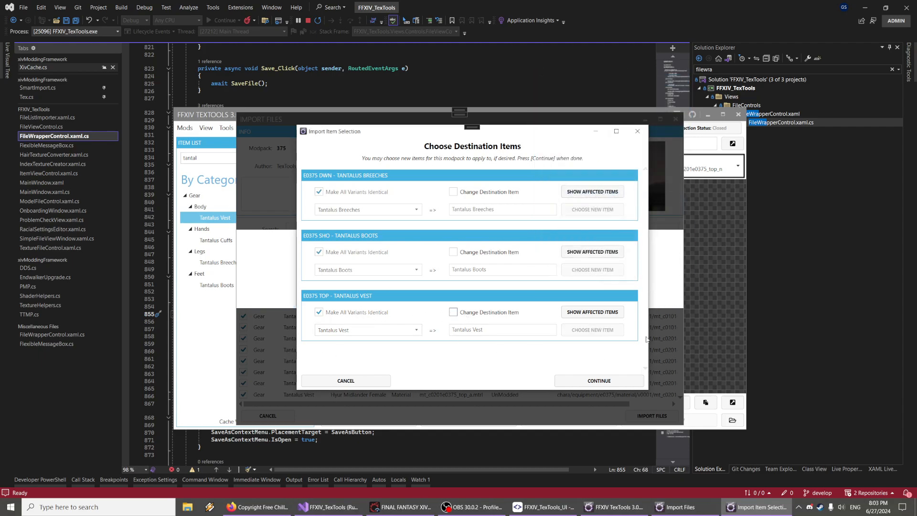
click(561, 381)
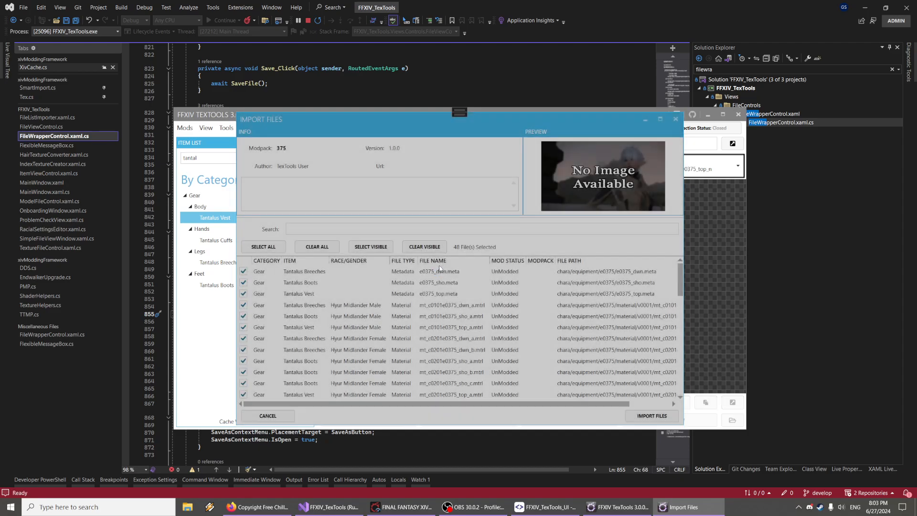
click(362, 167)
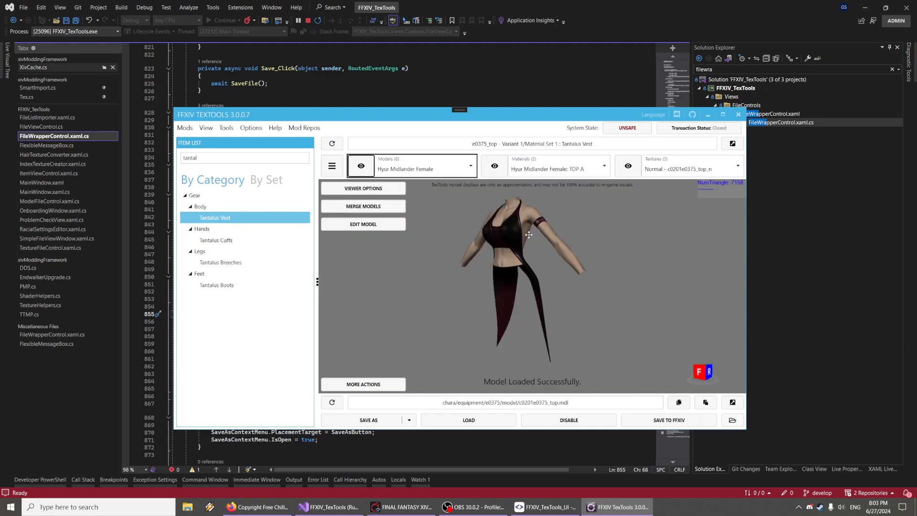
Orbit and zoom around the imported vest model in the 3D viewer
right_drag(529, 235, 537, 266)
scroll(537, 266, up, 3)
drag(537, 265, 531, 277)
right_drag(532, 279, 542, 271)
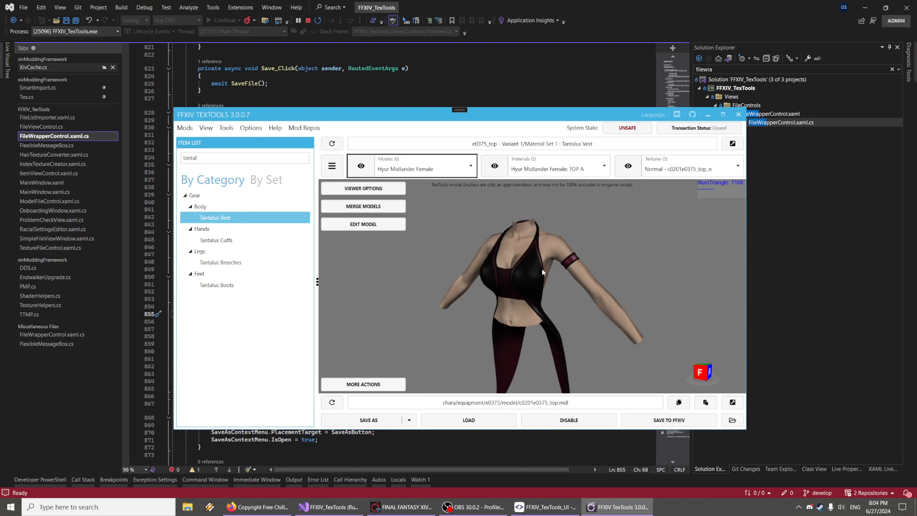
Inspect the imported vest model more closely from a different angle in the 3D viewer
right_drag(542, 269, 508, 279)
scroll(545, 286, up, 5)
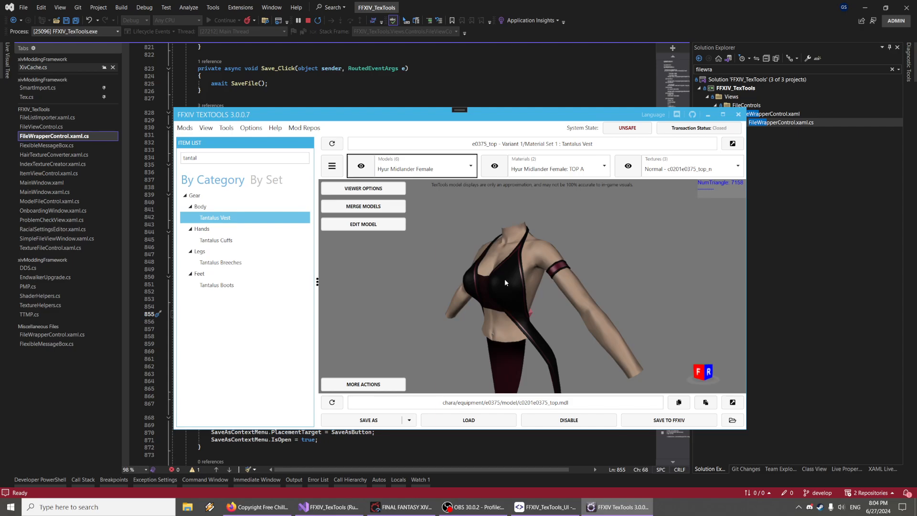
right_drag(506, 283, 530, 286)
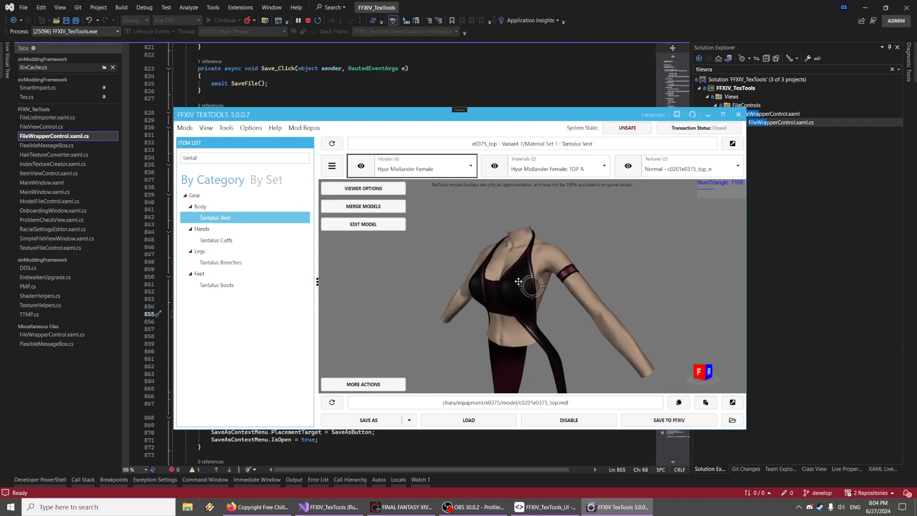
Start a modpack from files, naming it fkads with author sdf and description hello
click(184, 128)
mouse_move(209, 156)
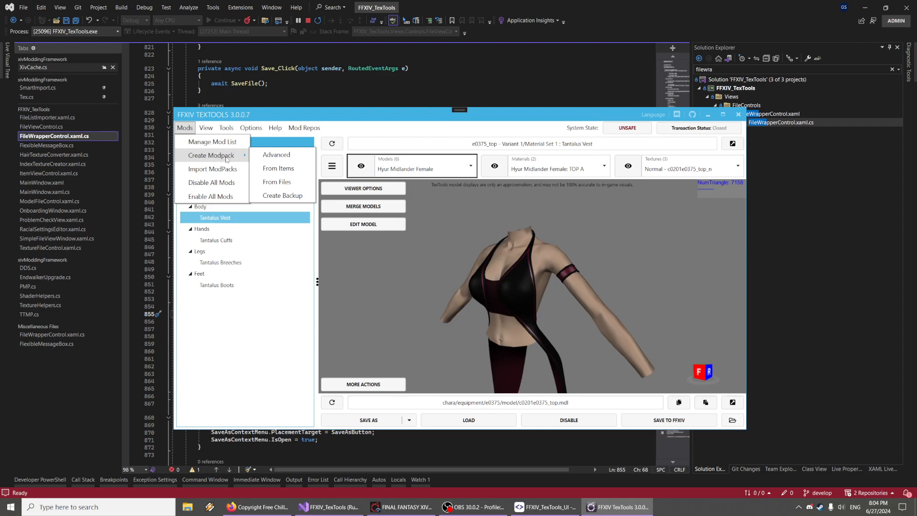
click(287, 182)
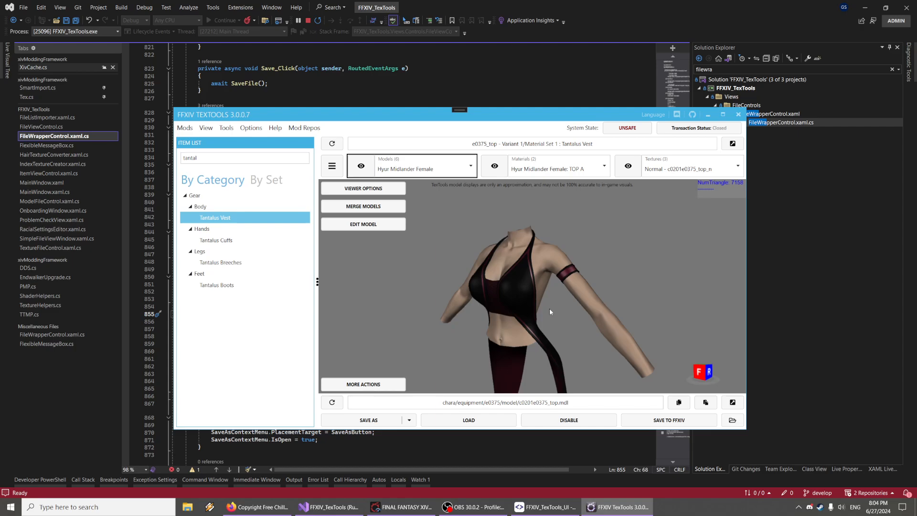
mouse_move(679, 273)
mouse_down()
mouse_move(675, 381)
mouse_move(673, 281)
mouse_up()
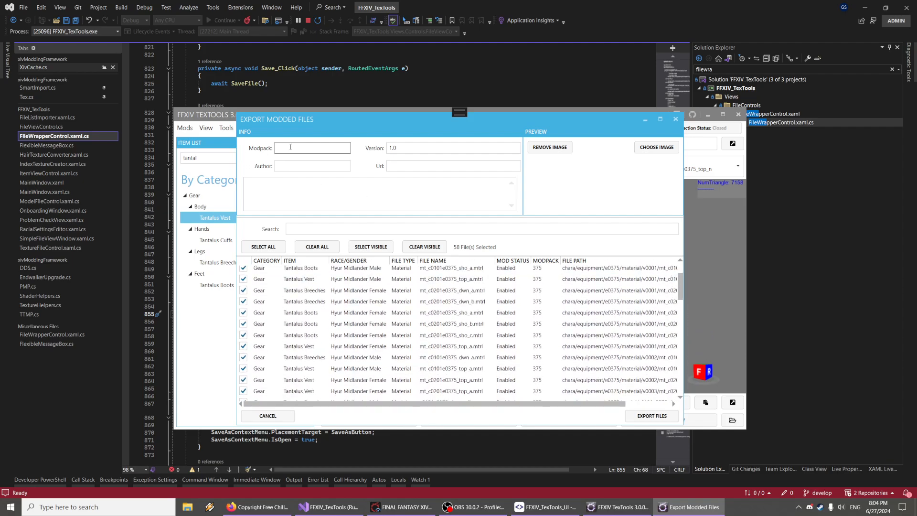
click(296, 166)
text(sdf)
click(350, 208)
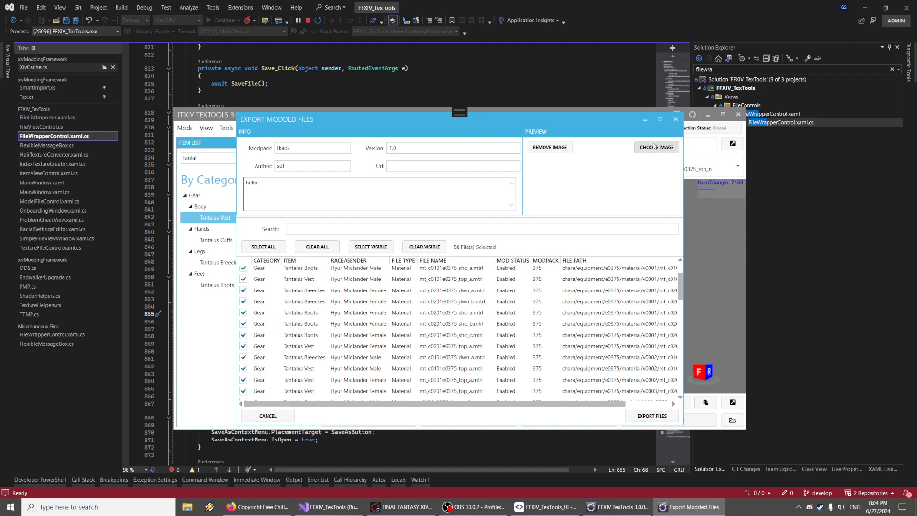
Clear all file selections and pick a subset of the vest, boots and breeches files to include
click(323, 248)
click(243, 279)
click(244, 290)
shift+drag(302, 316, 295, 361)
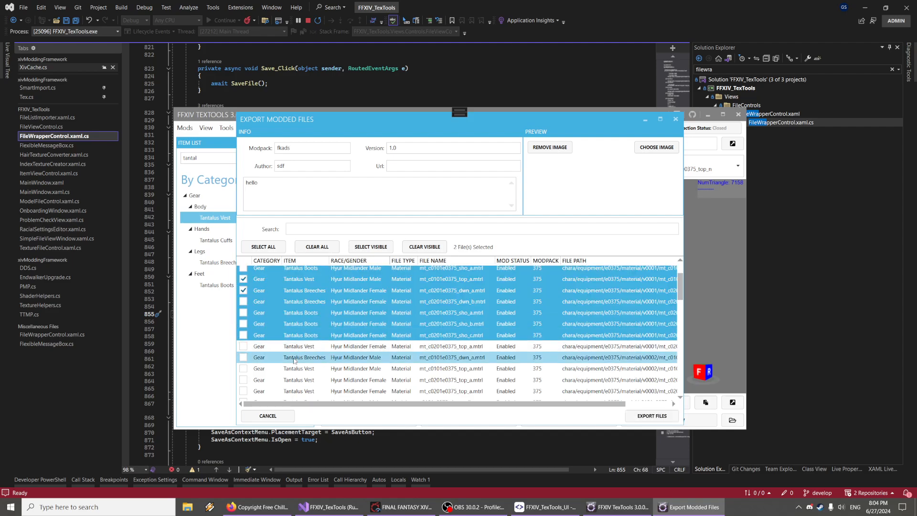
shift+click(294, 361)
click(244, 324)
scroll(365, 319, up, 3)
click(354, 285)
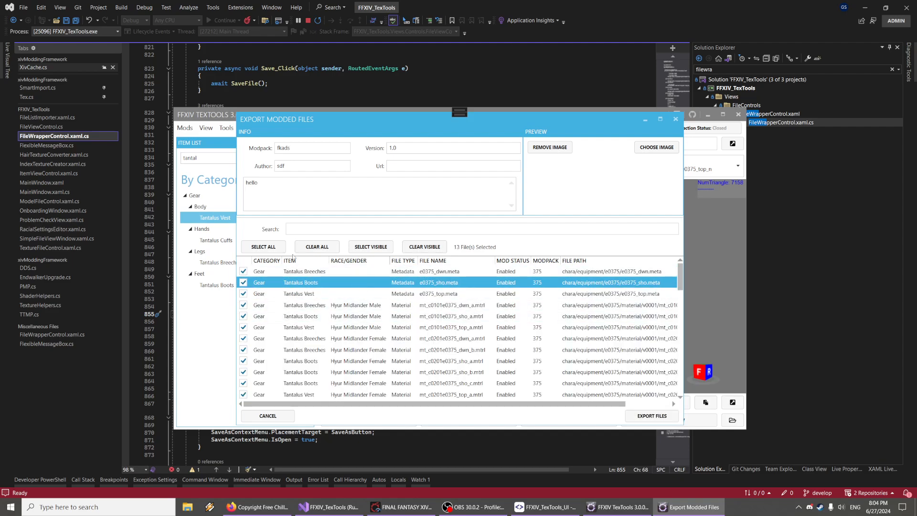
Export the selected files and save the modpack as fkads.pmp in the ModPacks folder
click(652, 415)
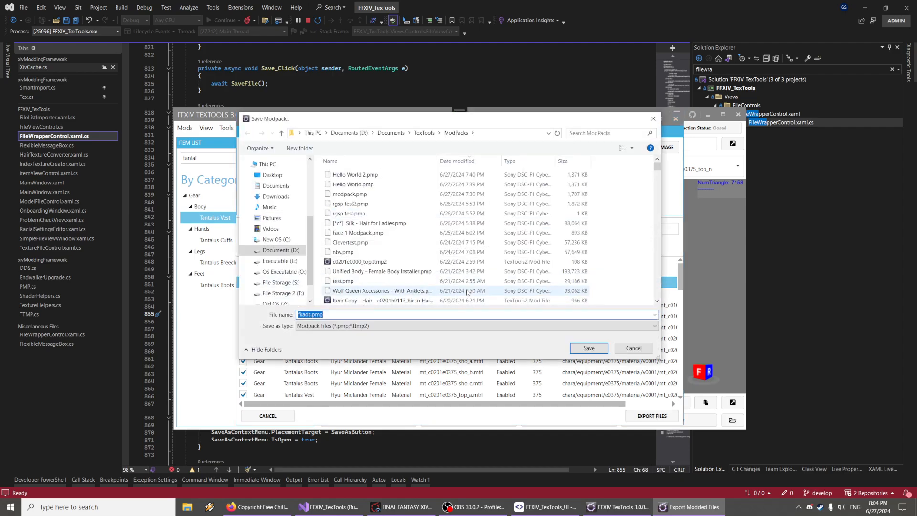
click(340, 327)
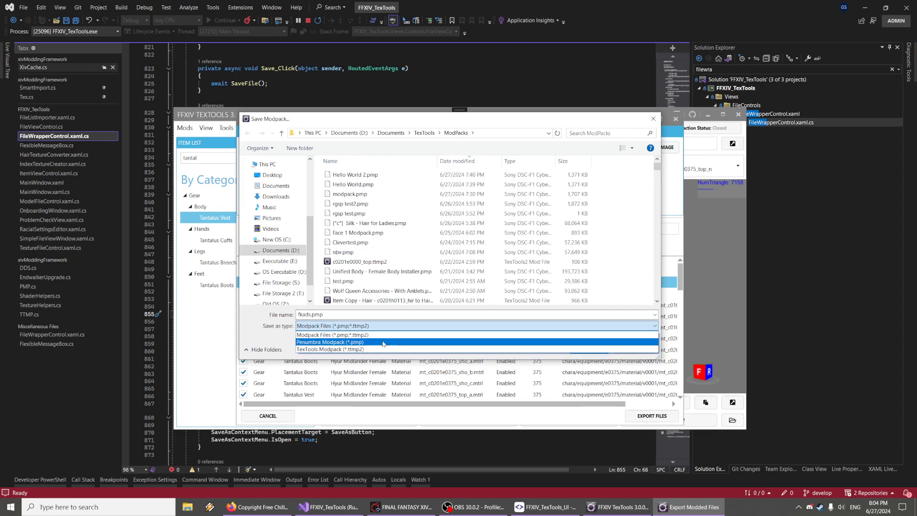
click(472, 314)
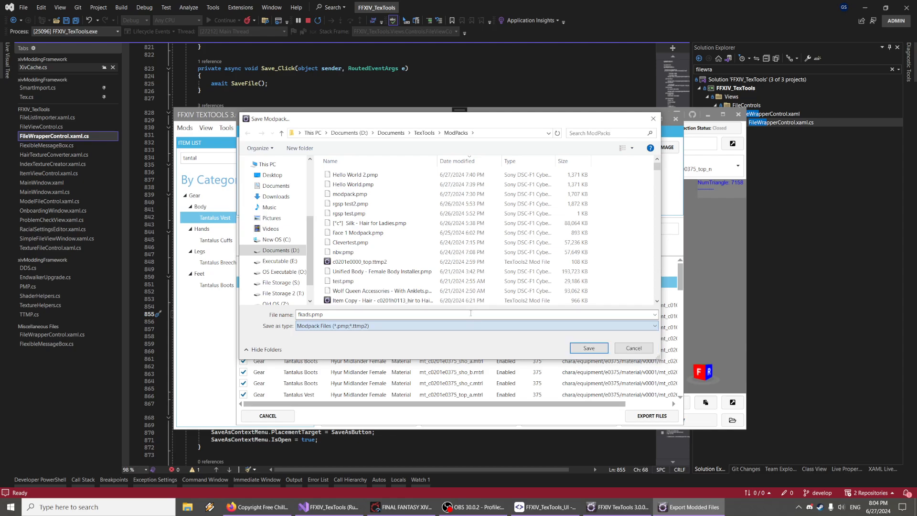
click(589, 348)
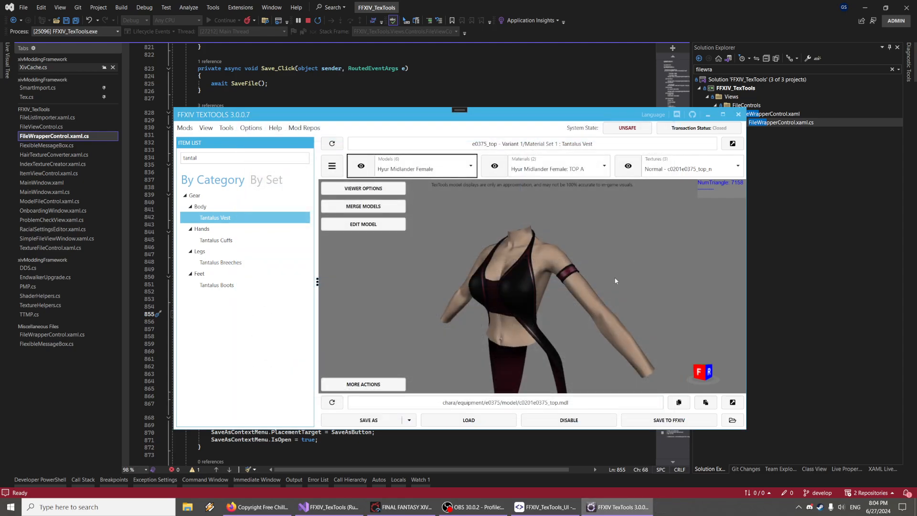
Save the vest model as a modpack, resuming the debugged app when it breaks
right_drag(521, 267, 485, 259)
scroll(485, 259, up, 6)
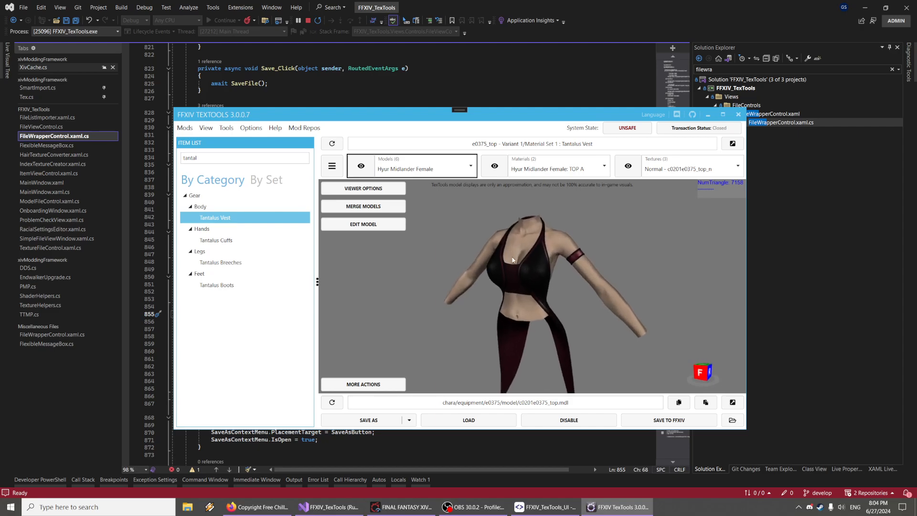
scroll(485, 259, down, 2)
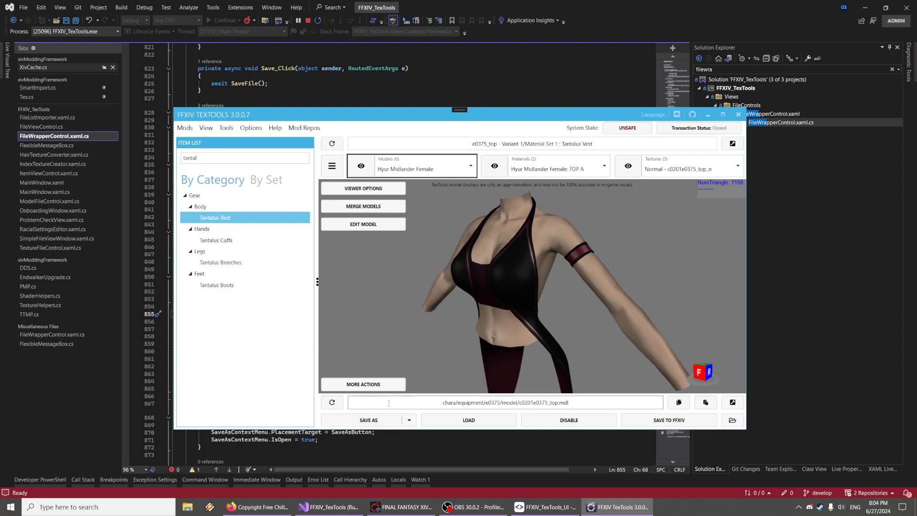
click(410, 421)
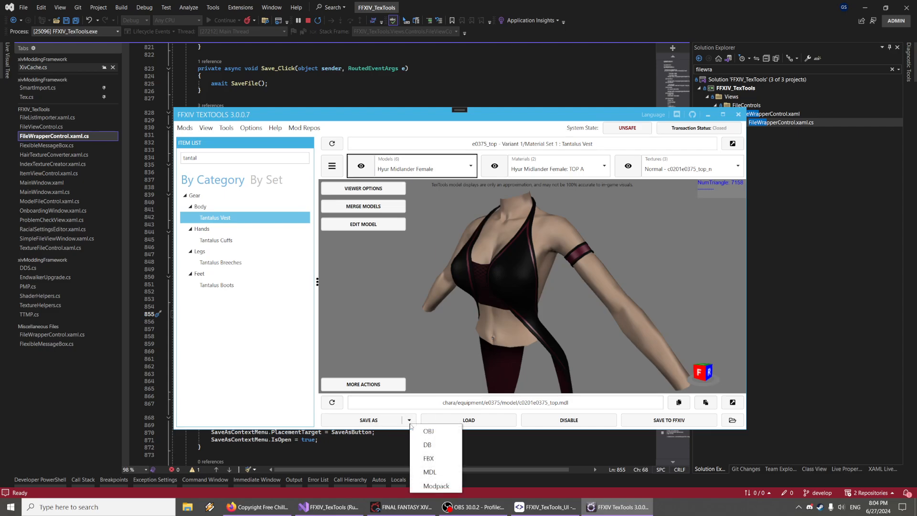
click(441, 491)
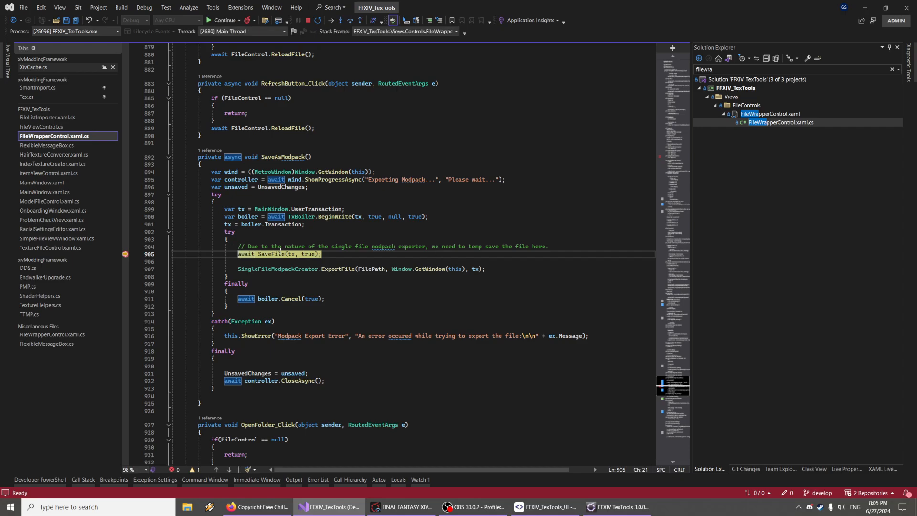
key(F5)
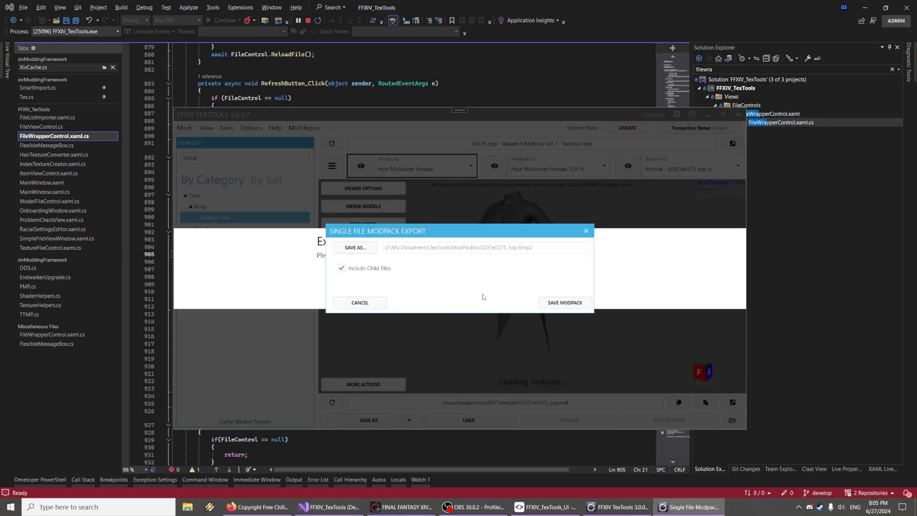
Keep the c0201e0375_top.ttmp2 path and save the single-file modpack with child files included
drag(415, 233, 437, 207)
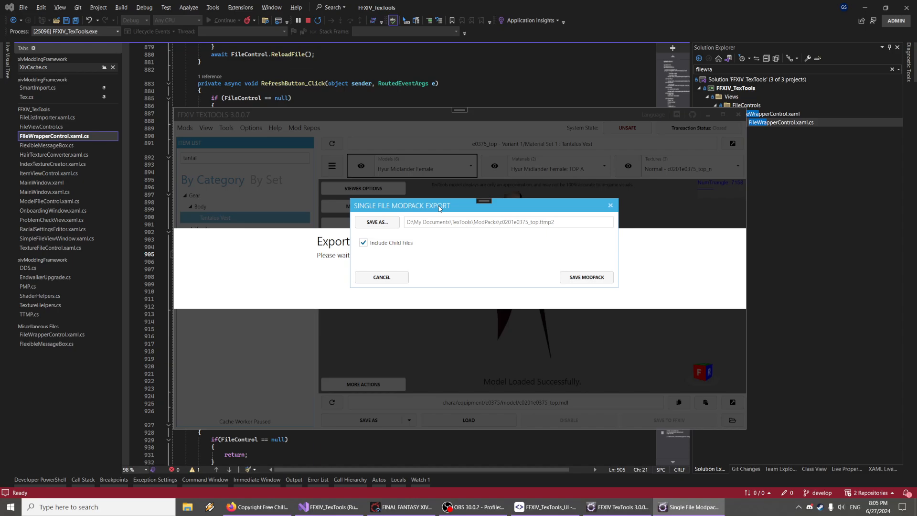
click(385, 224)
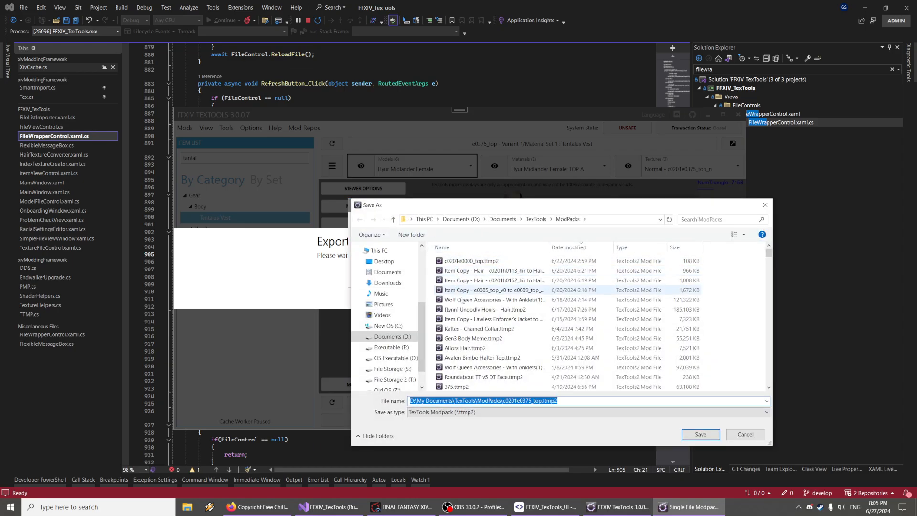
click(699, 435)
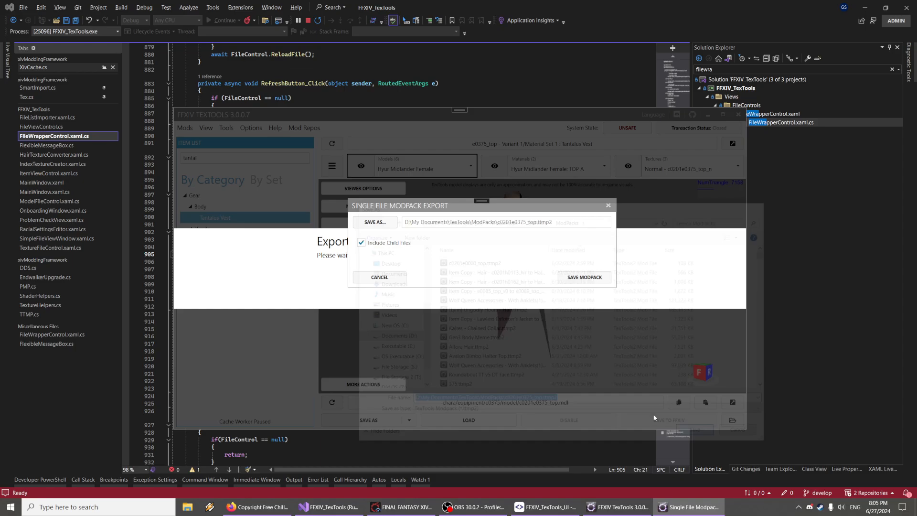
drag(443, 208, 420, 191)
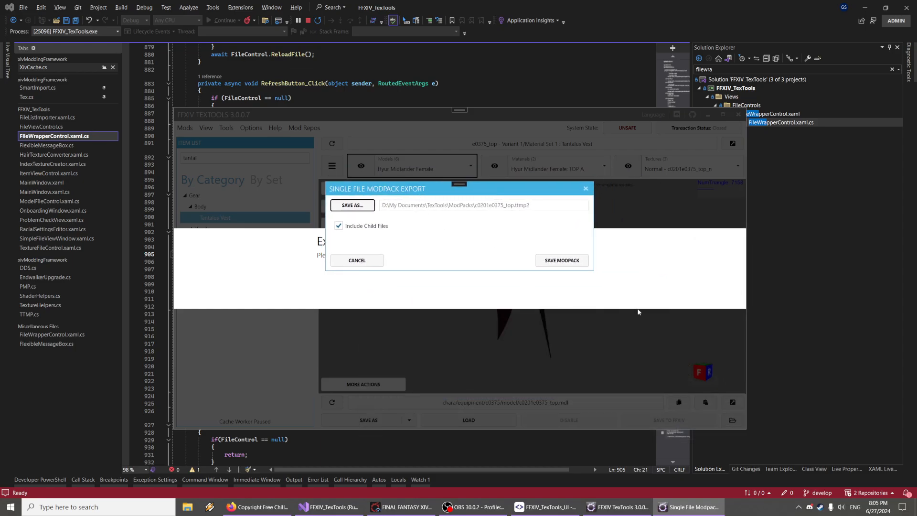
click(561, 261)
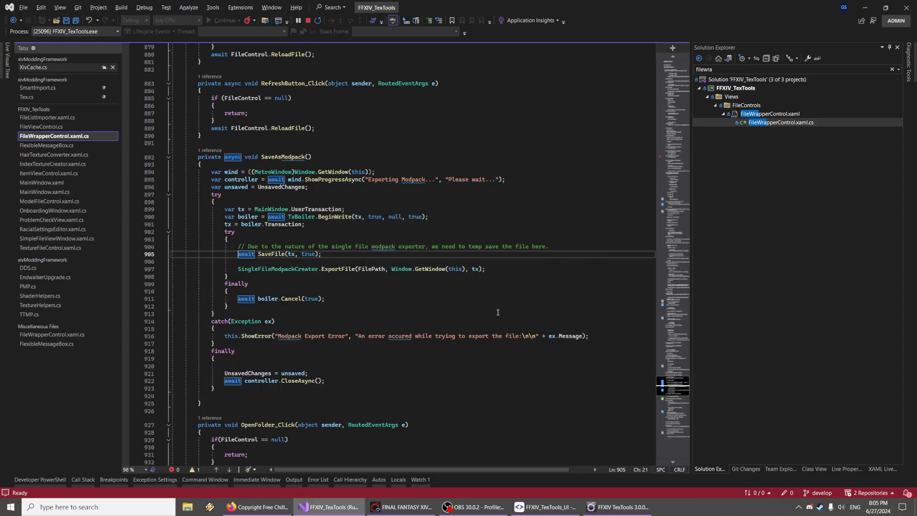
Save the vest as a single-file modpack again, turning Include Child Files back on before saving
drag(543, 253, 534, 272)
mouse_move(454, 383)
right_down()
mouse_move(480, 380)
mouse_move(455, 376)
right_up()
drag(488, 289, 488, 299)
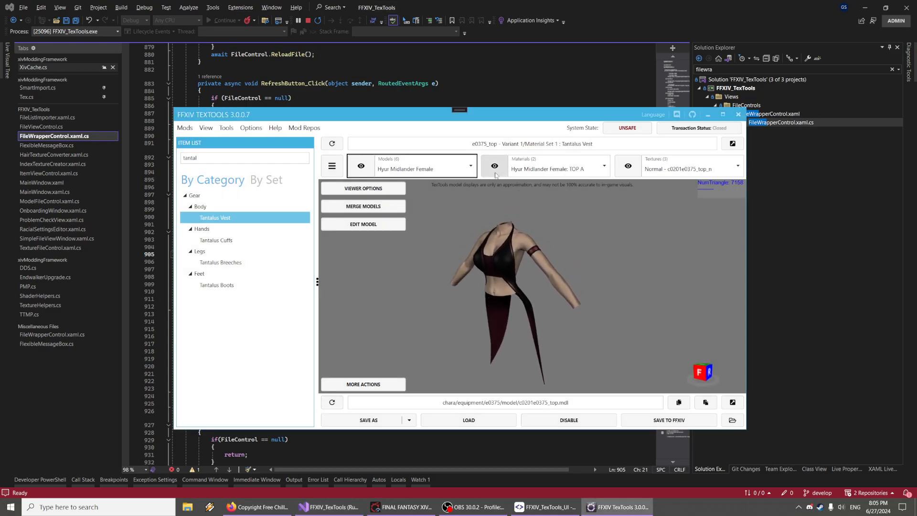
click(409, 420)
click(429, 470)
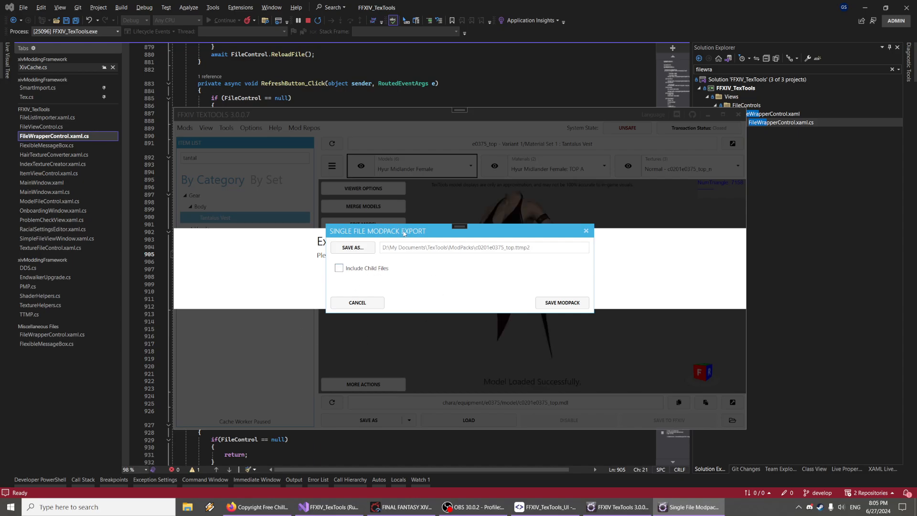
drag(403, 233, 399, 266)
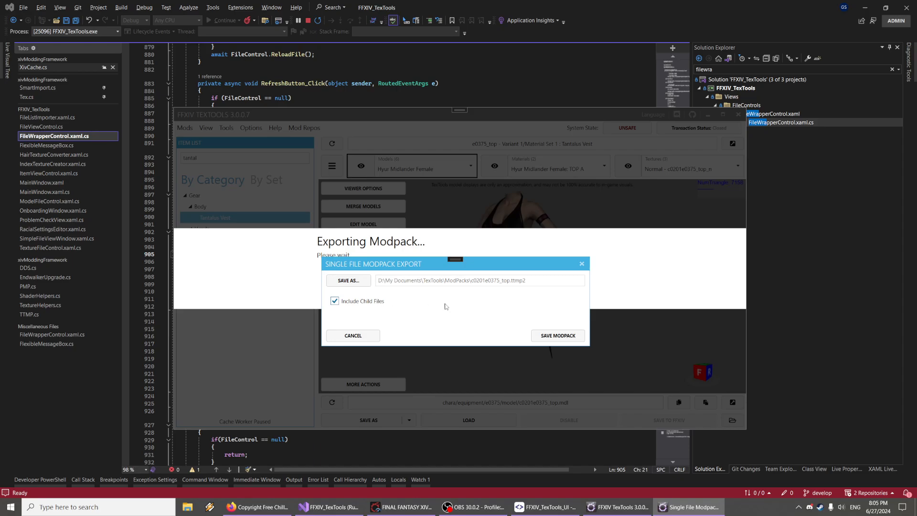
click(554, 335)
Orbit and zoom around the vest model in the viewer
middle_drag(513, 280, 516, 291)
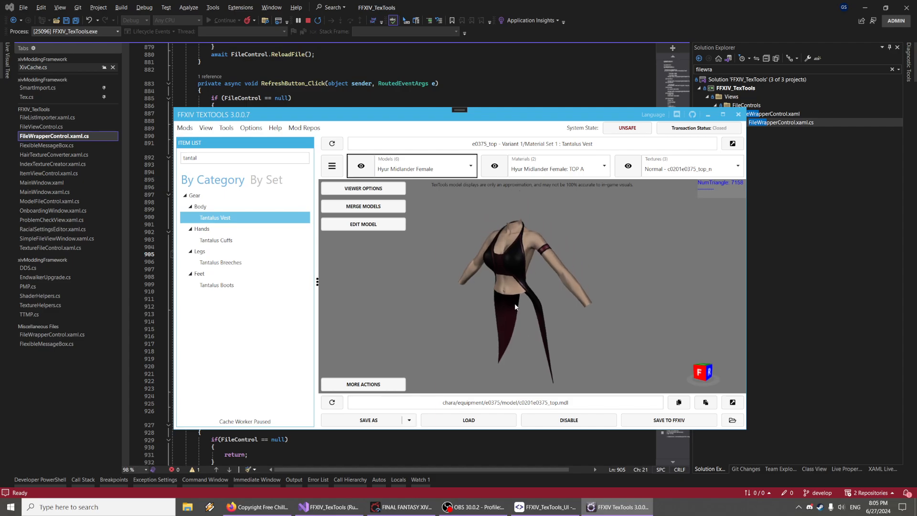
mouse_move(517, 291)
right_down()
mouse_move(525, 302)
mouse_move(523, 280)
right_up()
scroll(526, 303, up, 4)
scroll(523, 285, down, 3)
middle_drag(523, 280, 516, 264)
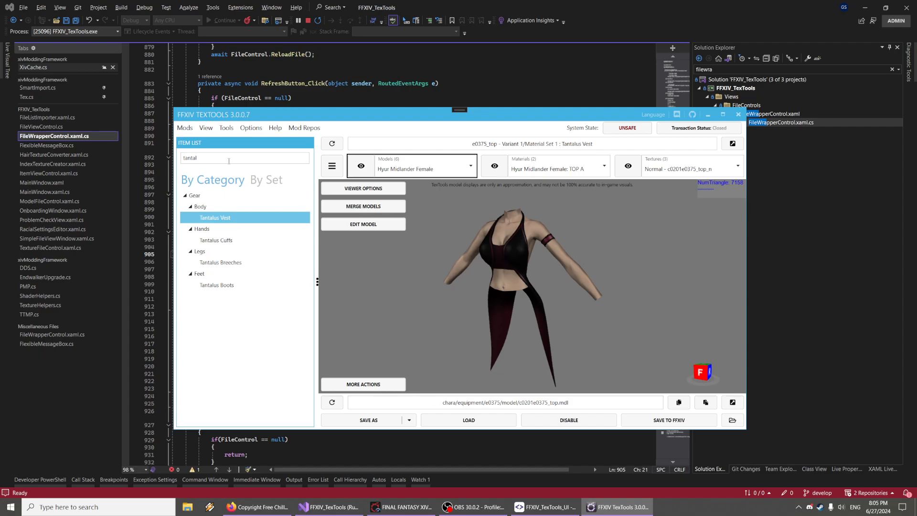
Open the standard modpack creator from items and select the Miqo'te Vest
click(185, 128)
mouse_move(211, 155)
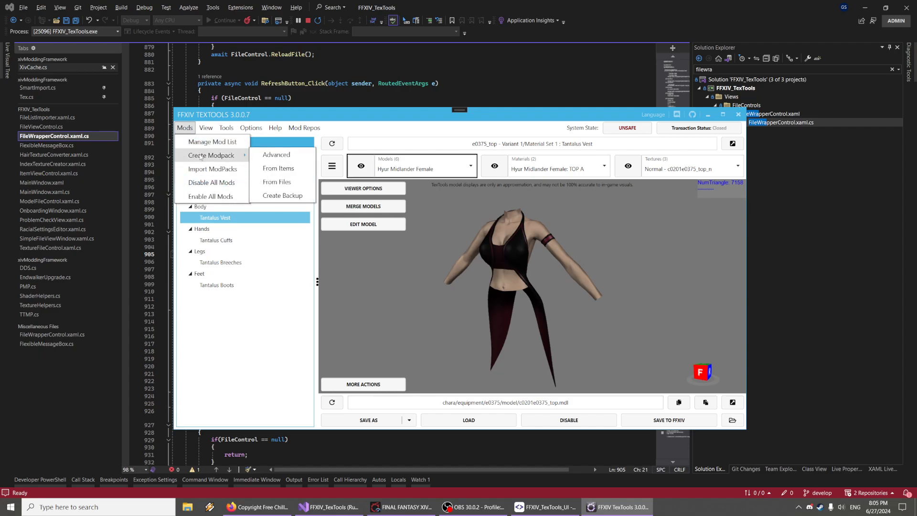
click(284, 169)
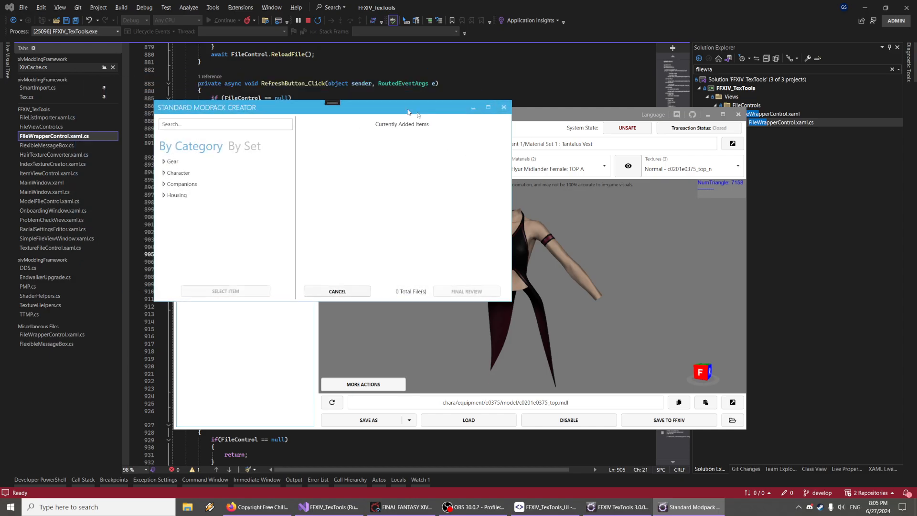
click(375, 187)
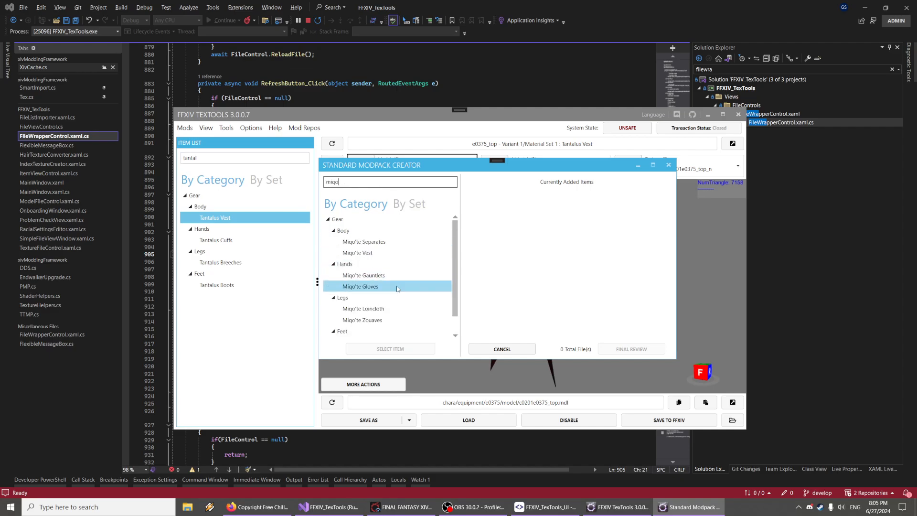
click(363, 253)
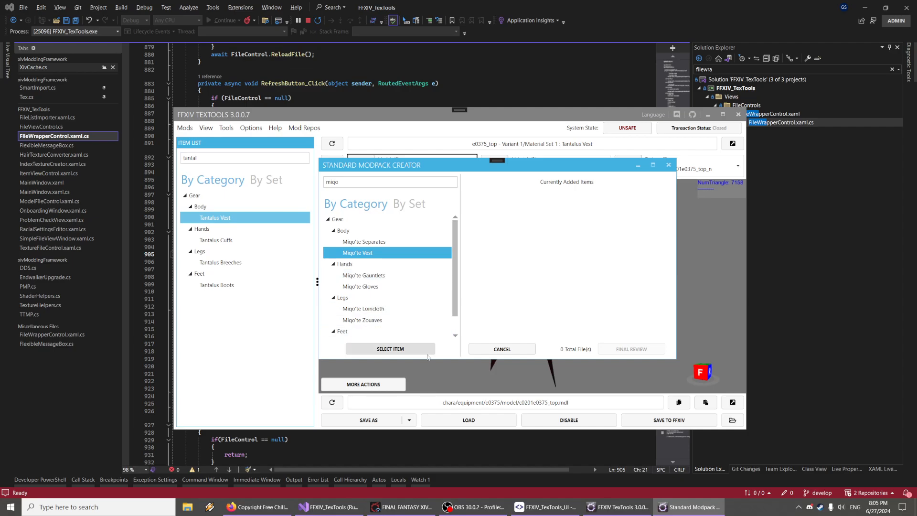
click(390, 348)
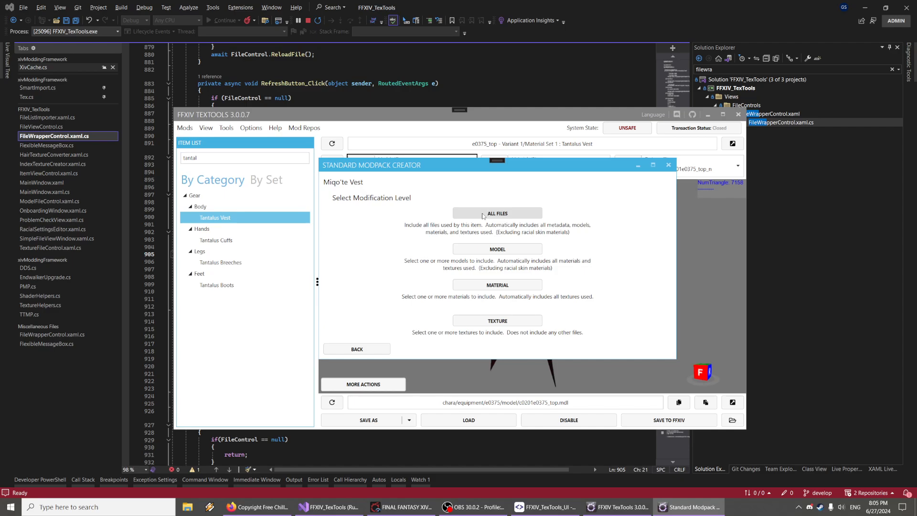
Add all of the Miqo'te Vest's files to the modpack and continue to final review
click(504, 213)
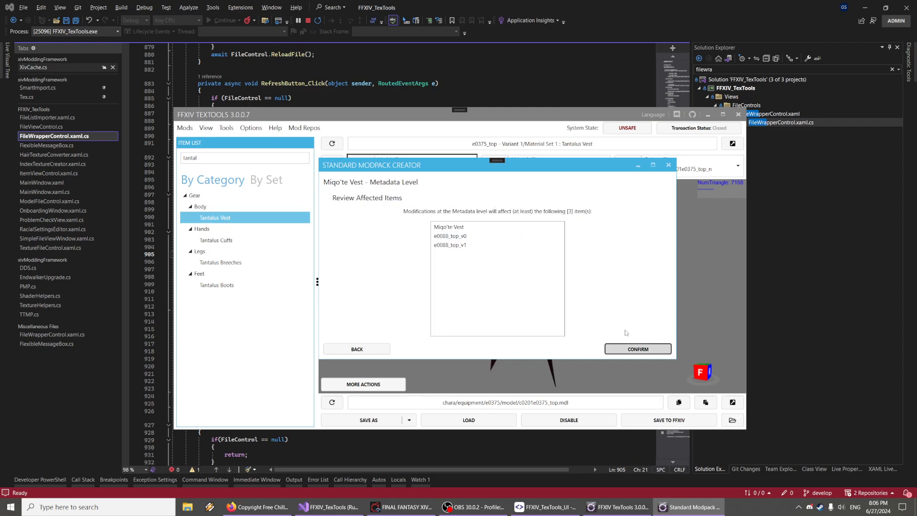
click(638, 349)
click(638, 349)
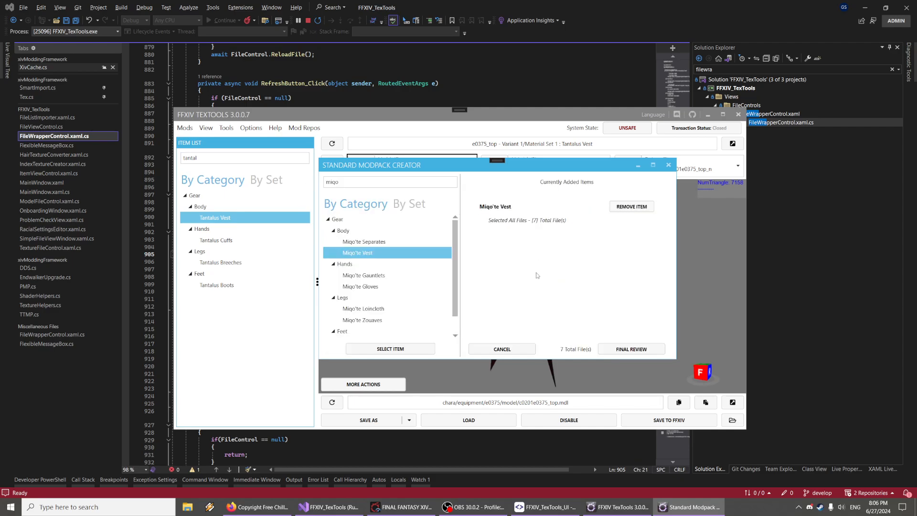
click(638, 350)
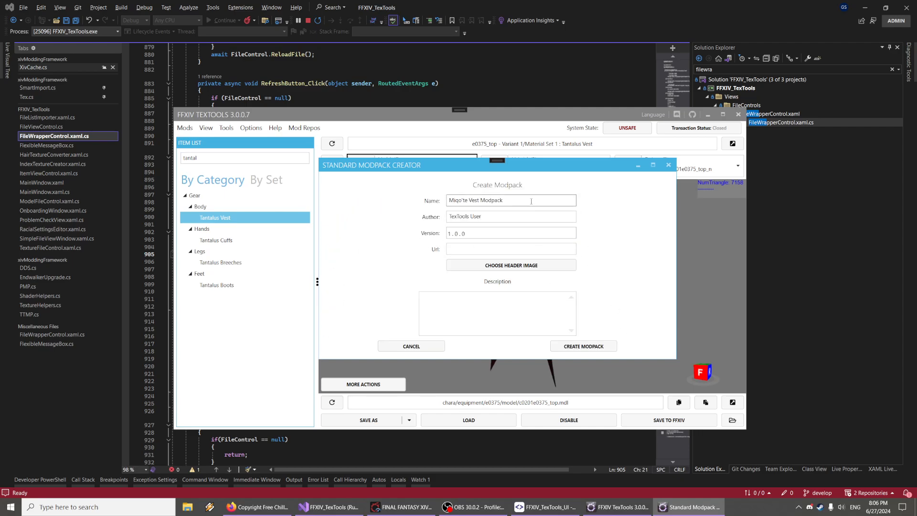
Enter the modpack description hello in the modpack creator
key(Tab)
key(Tab)
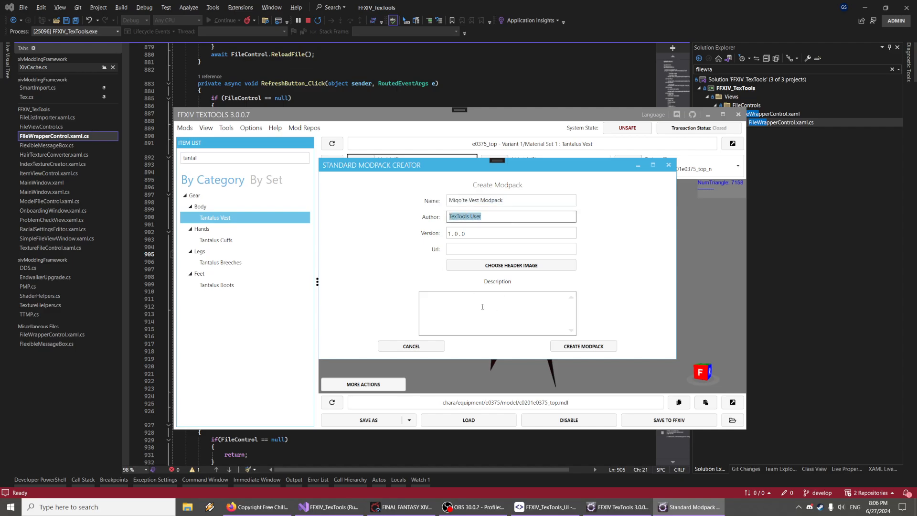
click(505, 298)
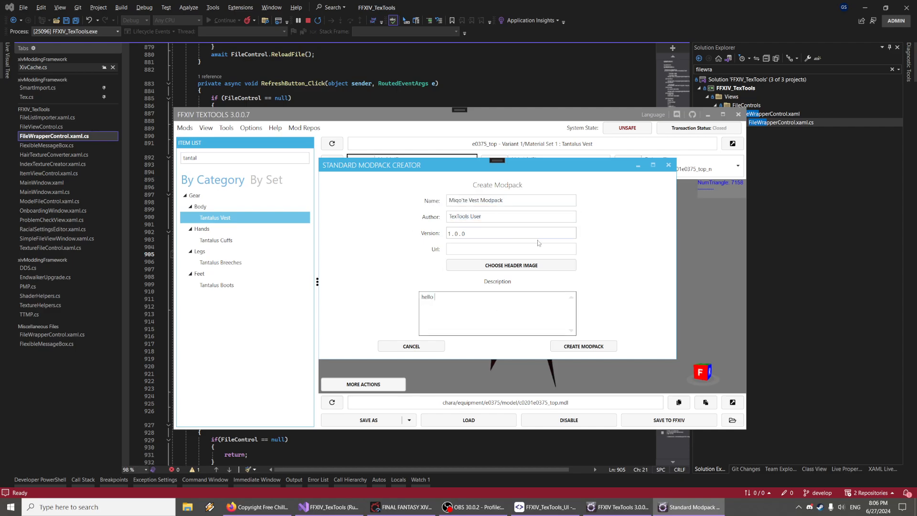
drag(496, 217, 391, 203)
drag(512, 201, 177, 188)
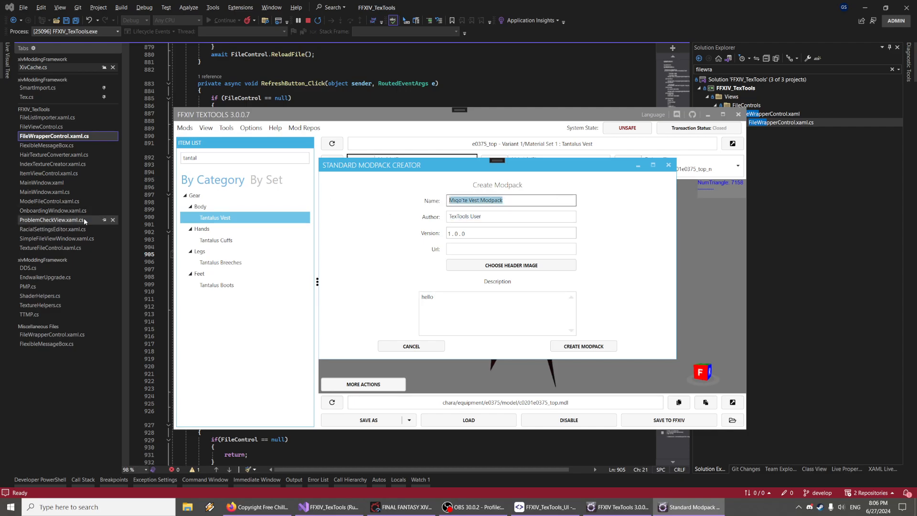
Create the modpack and save it as Miqo'te Vest Modpack.pmp in the ModPacks folder
click(584, 346)
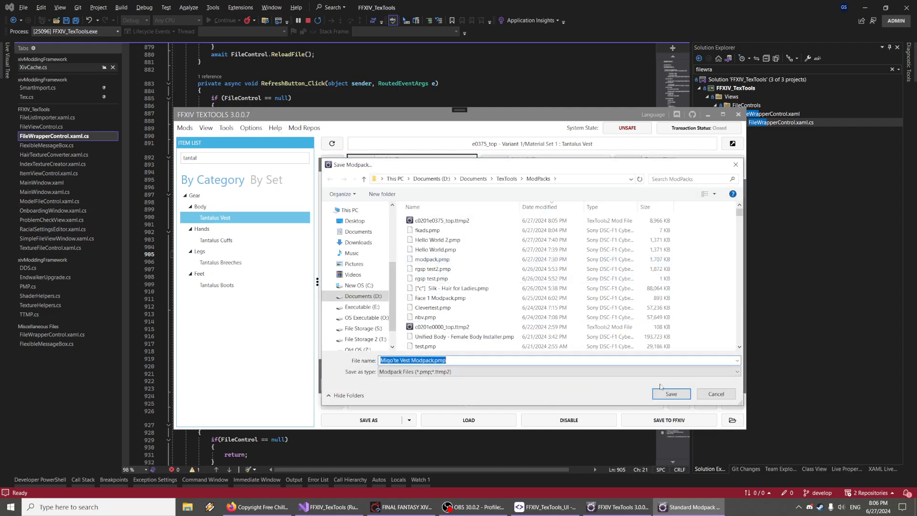
click(595, 371)
click(564, 377)
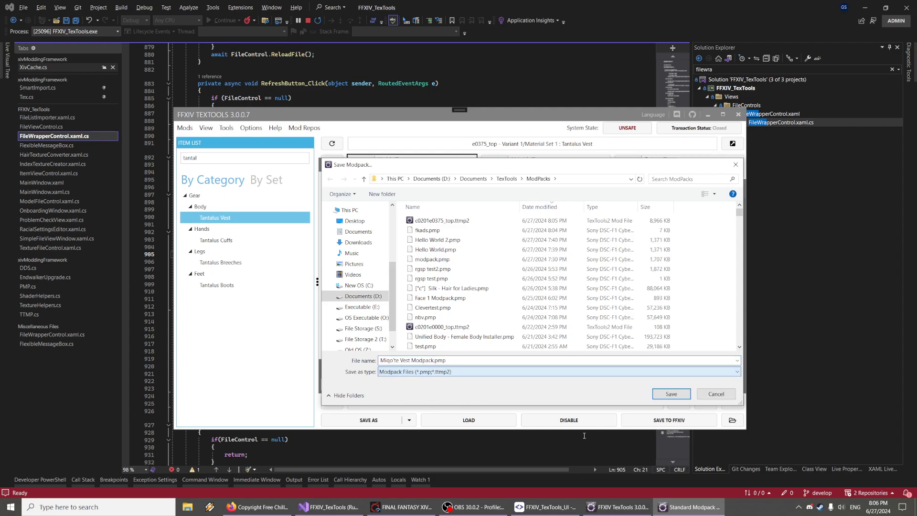
click(667, 394)
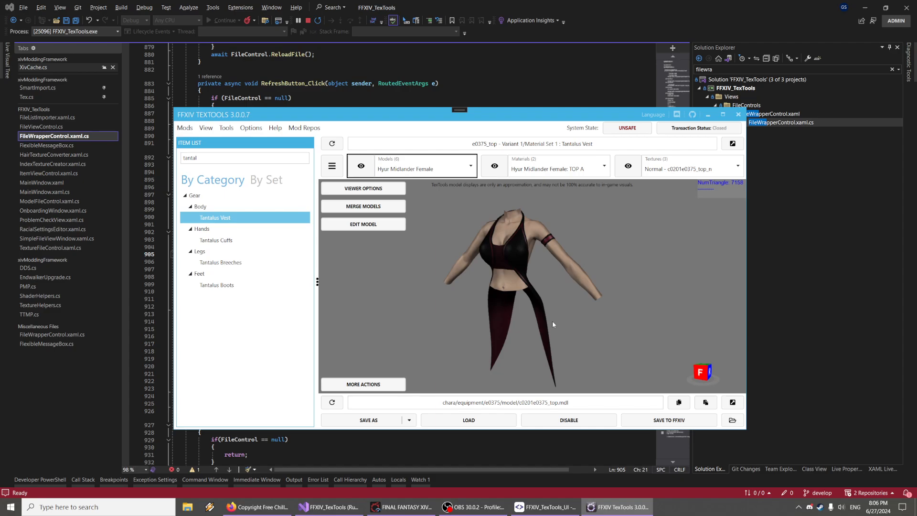
Orbit and zoom around the vest model in the viewer
drag(533, 305, 533, 334)
right_drag(533, 334, 522, 301)
scroll(489, 333, up, 2)
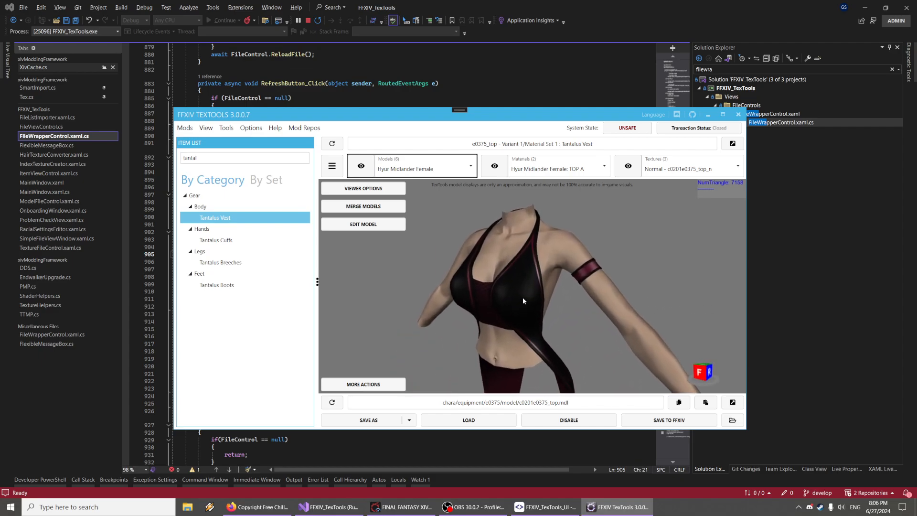
click(185, 127)
mouse_move(211, 156)
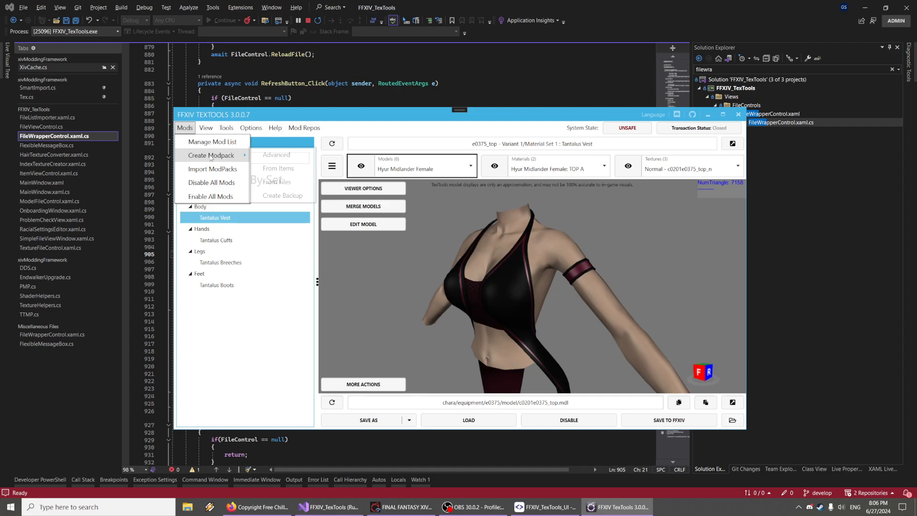
right_drag(556, 259, 544, 250)
drag(544, 250, 551, 247)
mouse_move(551, 247)
right_down()
mouse_move(532, 256)
mouse_move(533, 244)
mouse_move(637, 245)
mouse_move(534, 245)
right_up()
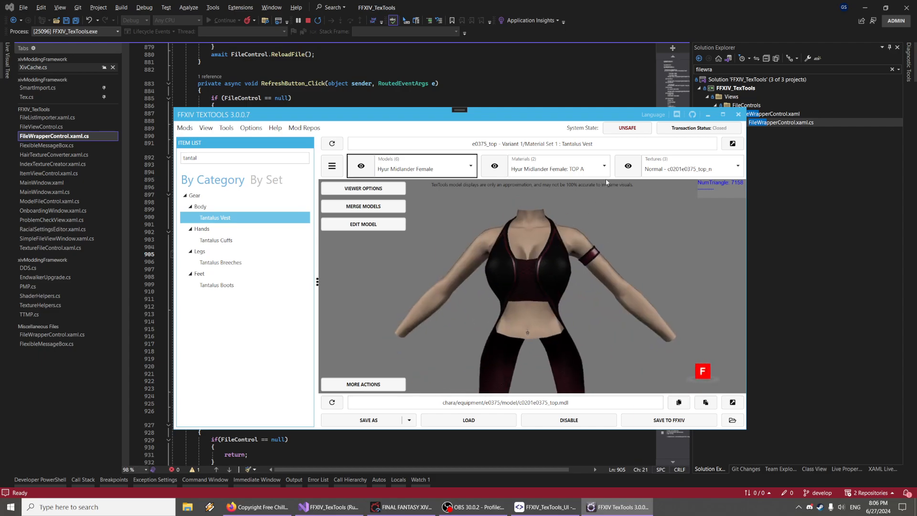
Open the vest's normal texture and fill its Red channel with 0 in the channel editor
click(629, 167)
click(361, 166)
click(494, 166)
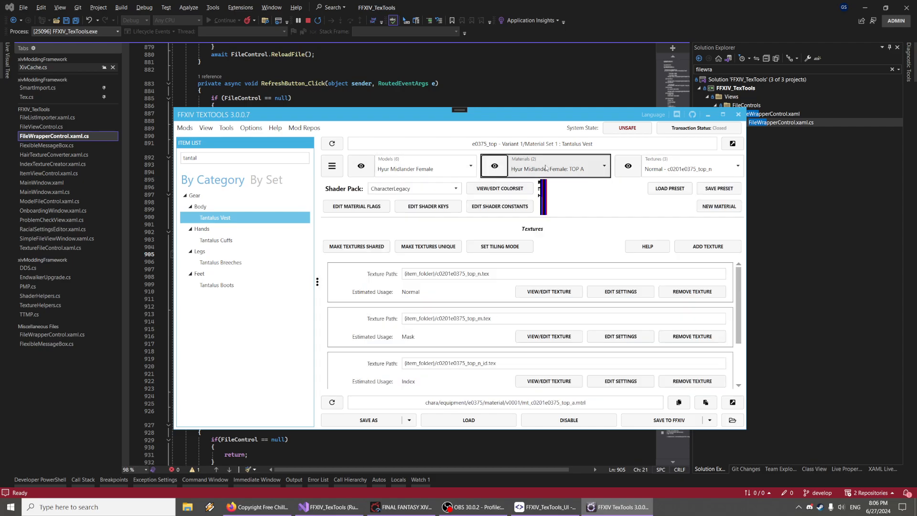
click(628, 165)
drag(506, 252, 578, 363)
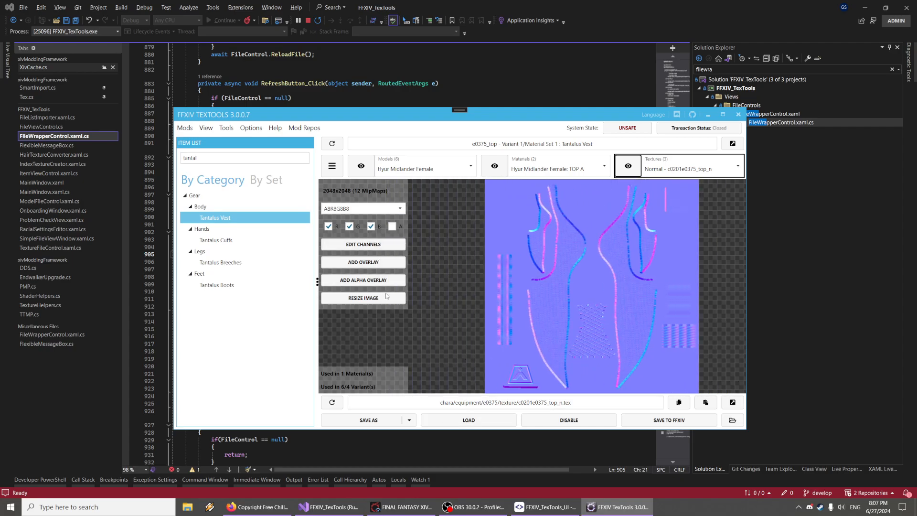
click(362, 244)
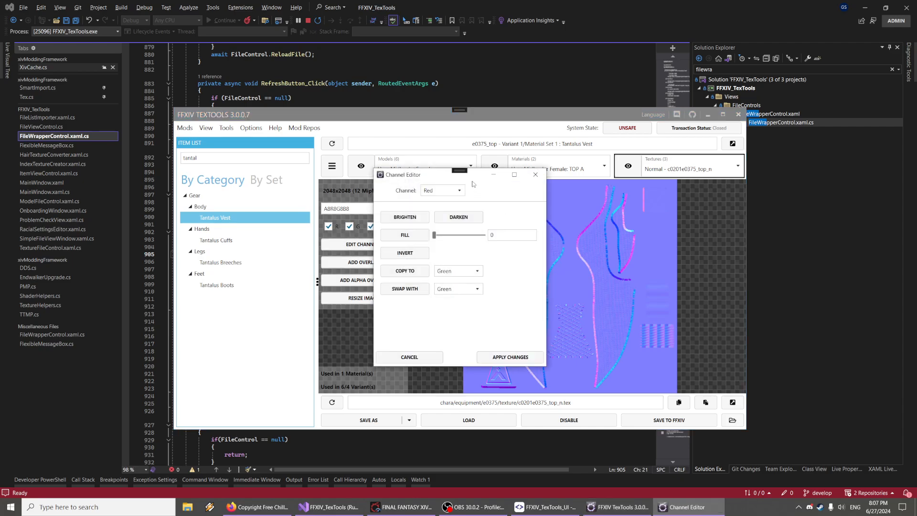
drag(473, 179, 385, 176)
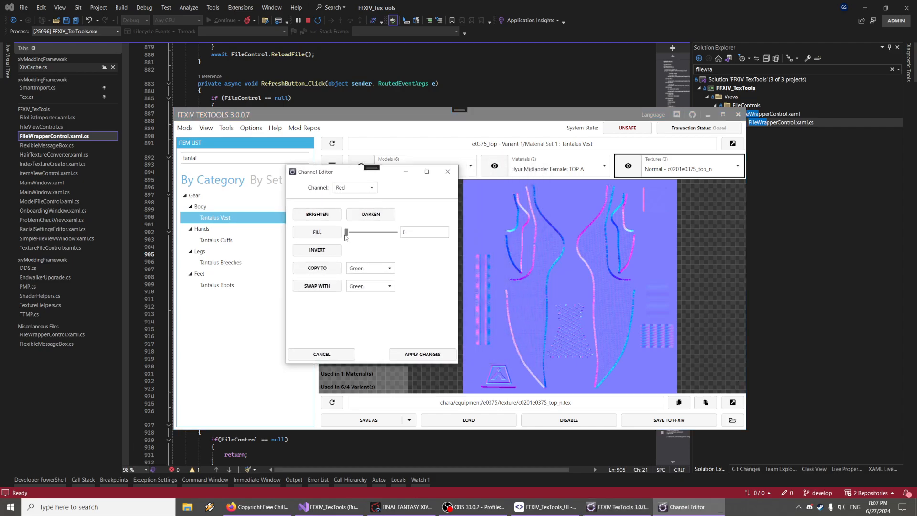
click(355, 187)
click(348, 218)
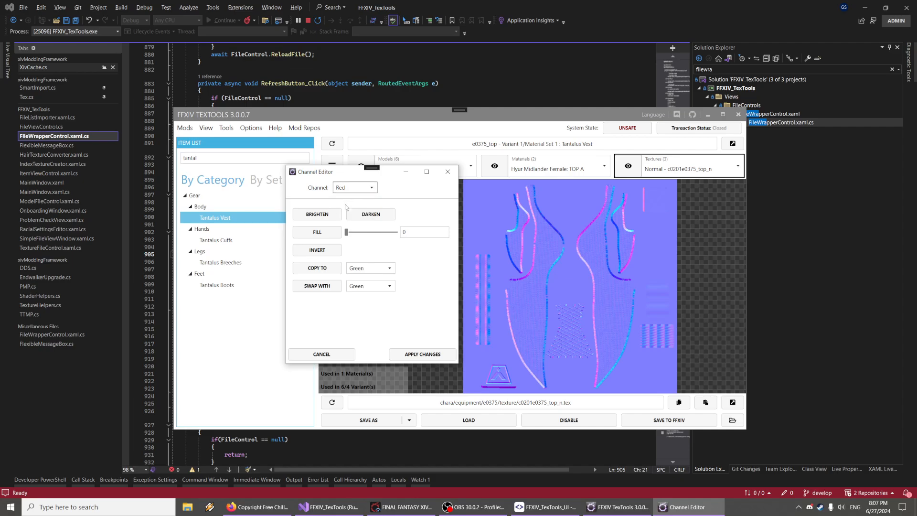
click(317, 231)
click(422, 354)
drag(648, 363, 554, 327)
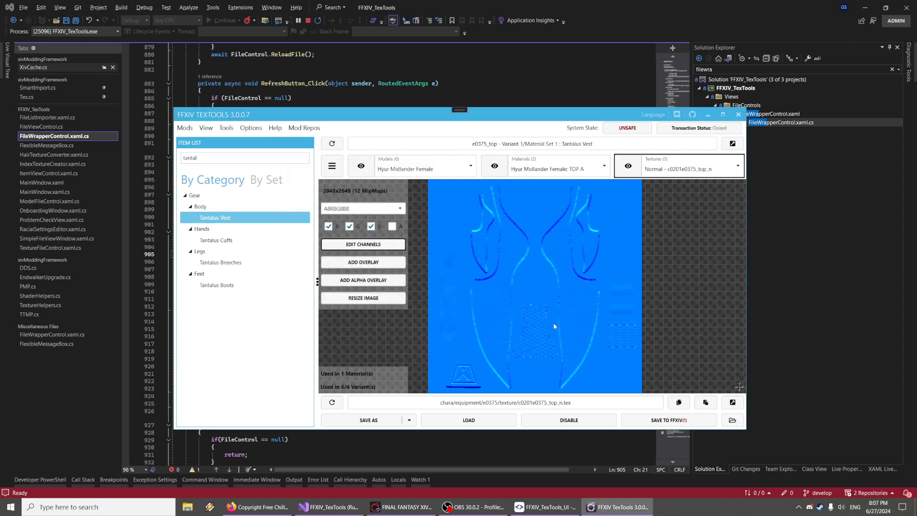
Open the vest's model editor and close it without changes
click(361, 165)
click(384, 225)
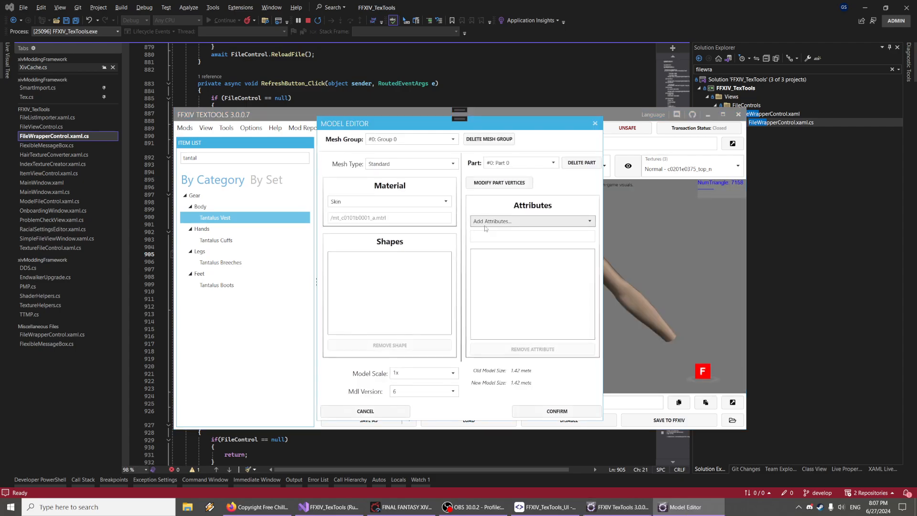
click(531, 133)
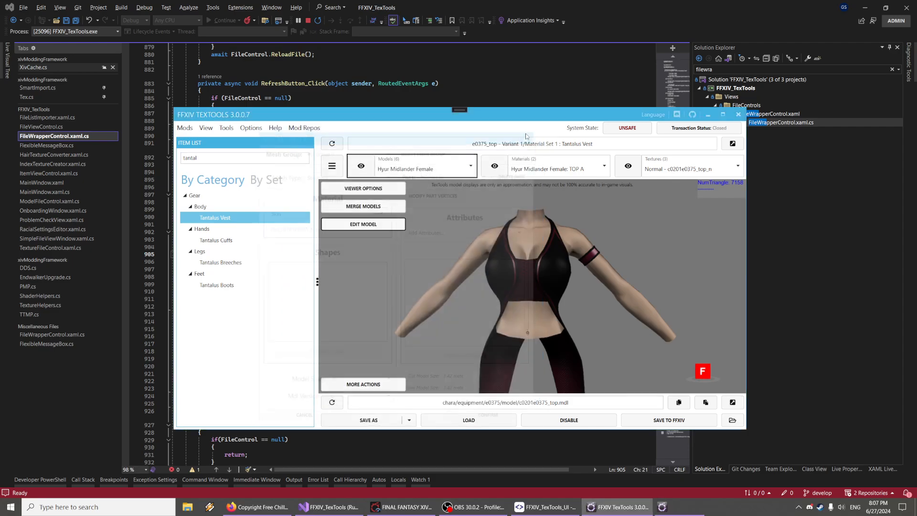
drag(573, 239, 614, 204)
Save the edited normal texture to FFXIV
click(628, 166)
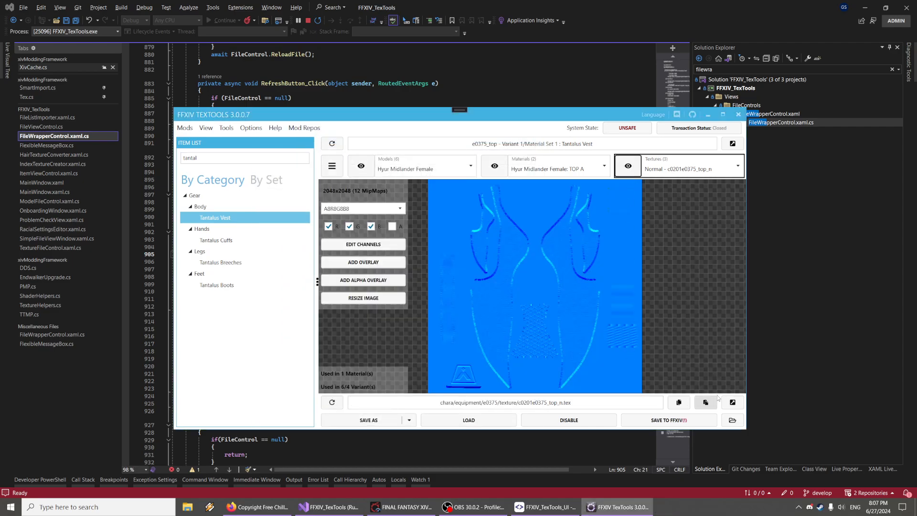
click(679, 422)
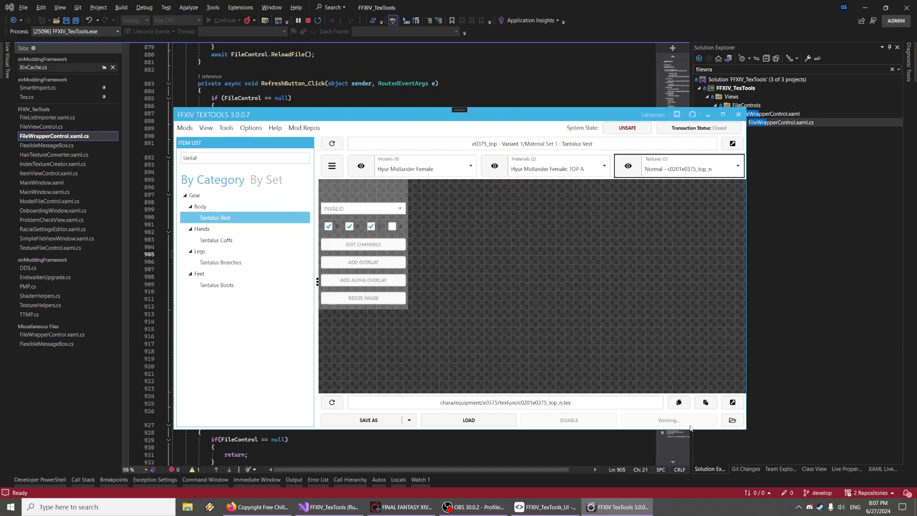
drag(562, 330, 537, 349)
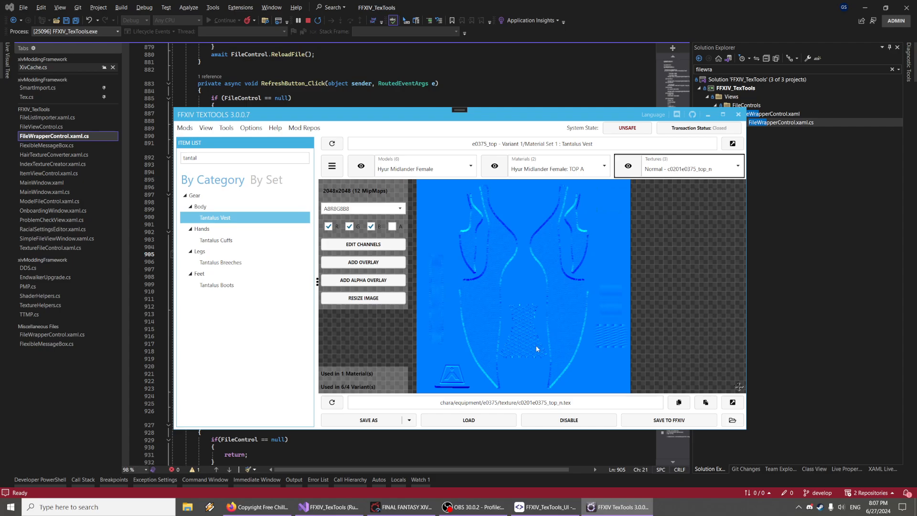
Inspect the modified vest model by orbiting it in the viewer
click(494, 166)
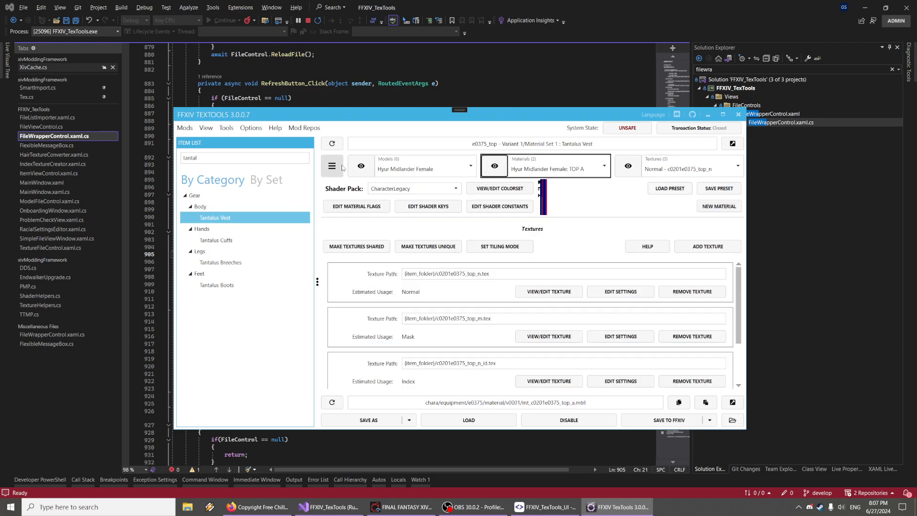
click(361, 166)
click(184, 127)
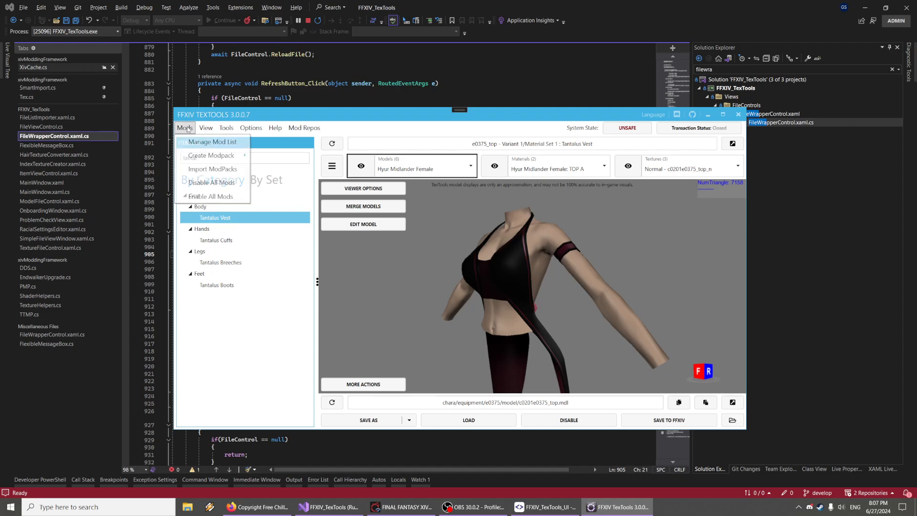
click(560, 247)
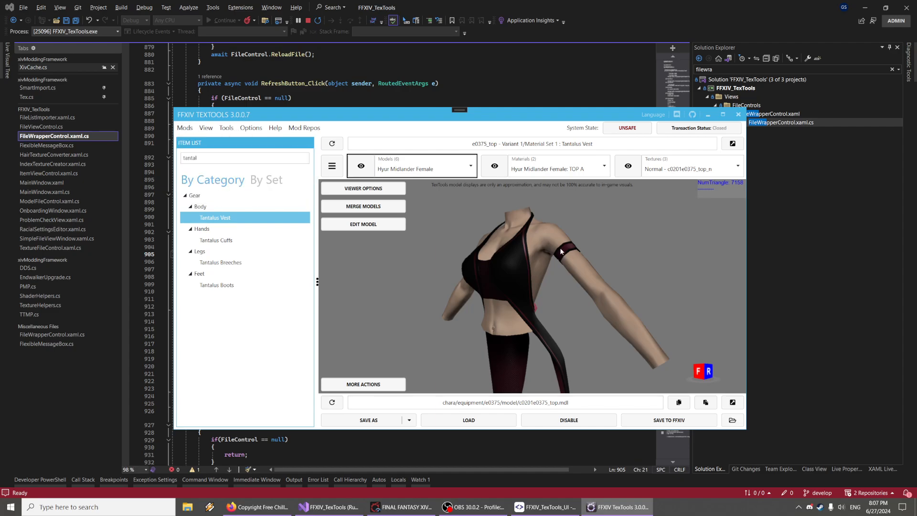
right_drag(535, 258, 554, 262)
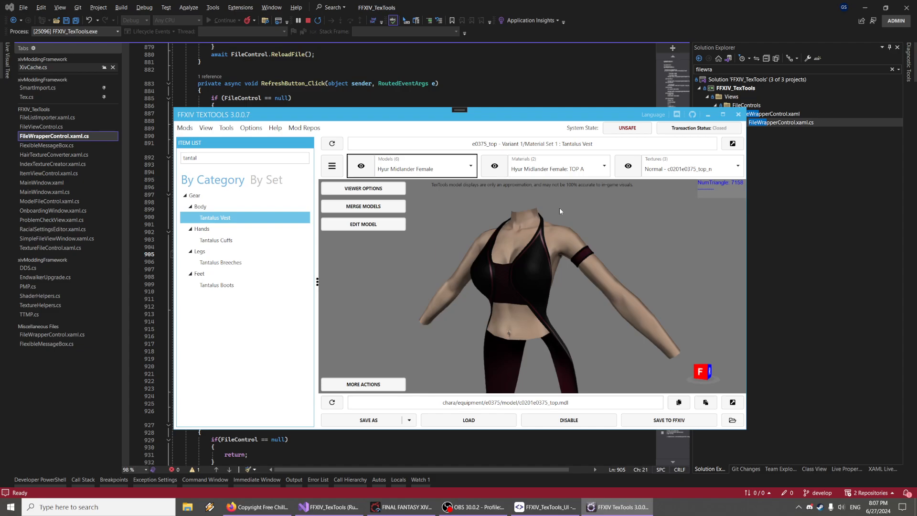
right_drag(560, 208, 452, 248)
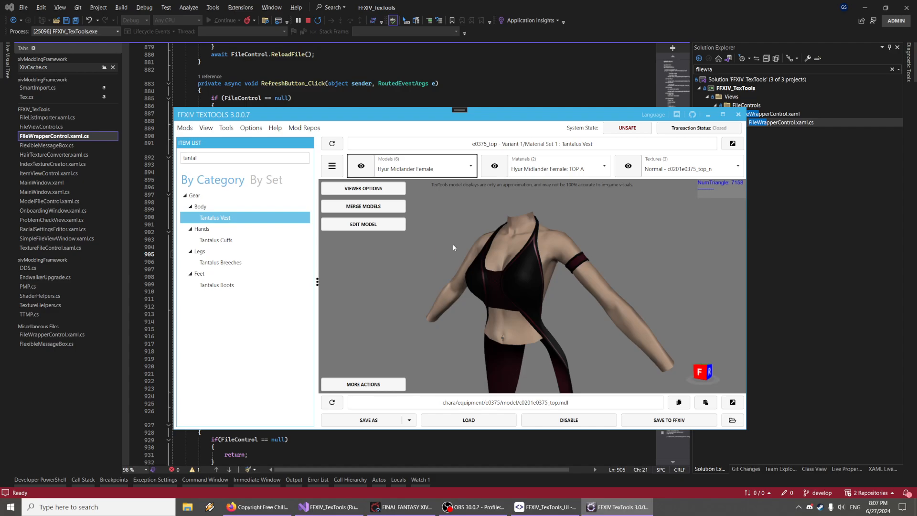
Run Start Over to remove all mods from the game files, confirming the prompt
click(275, 127)
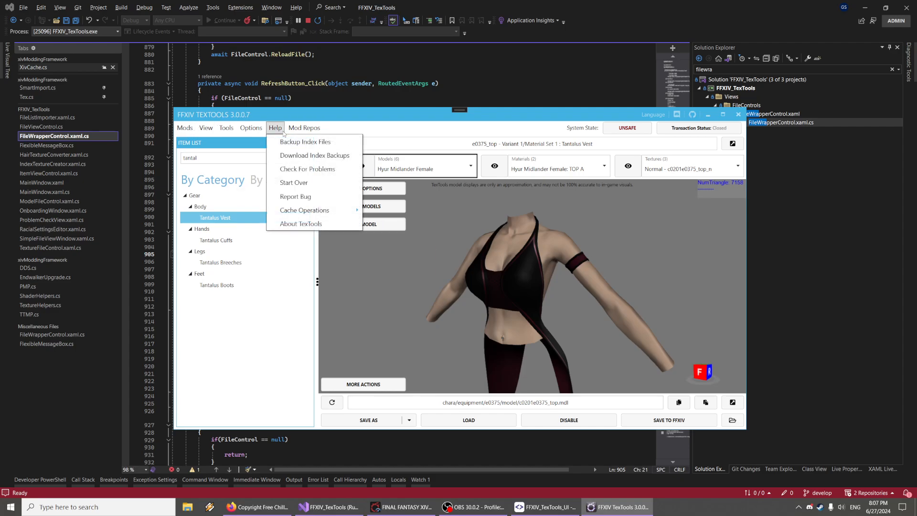
click(294, 182)
drag(477, 237, 463, 234)
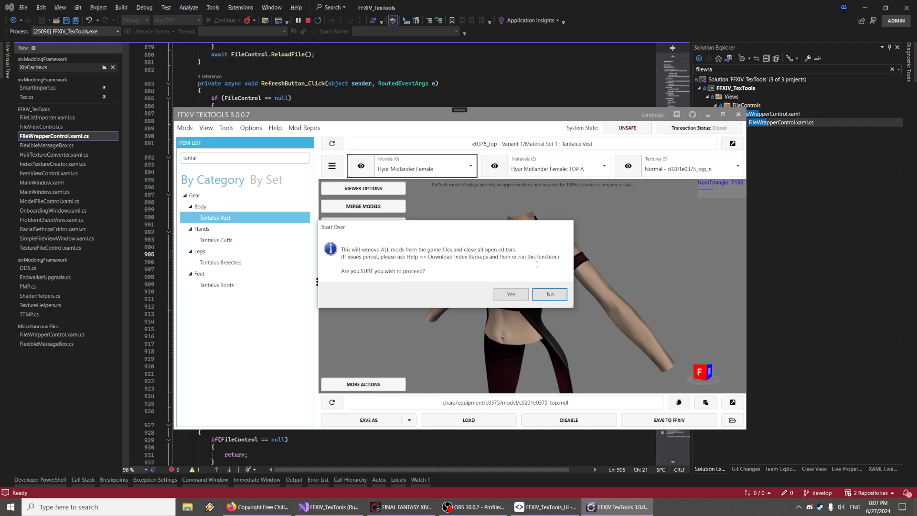
click(514, 295)
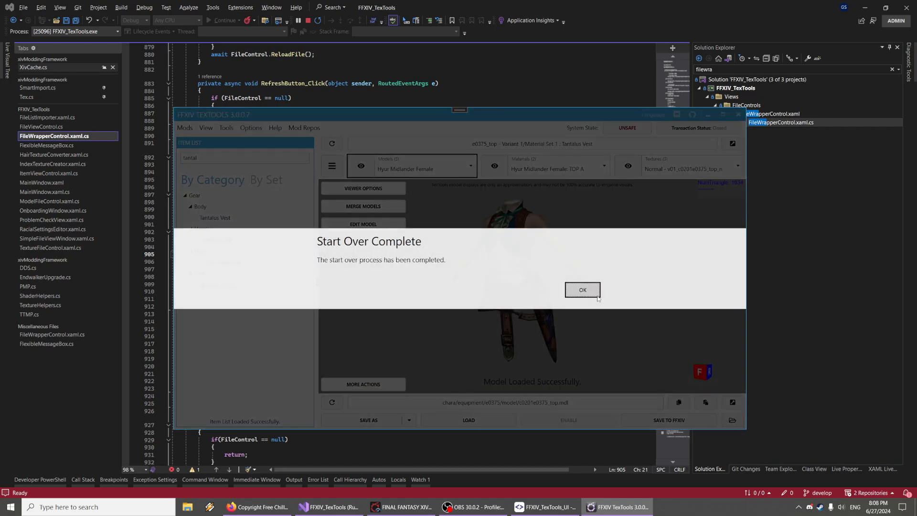
click(583, 290)
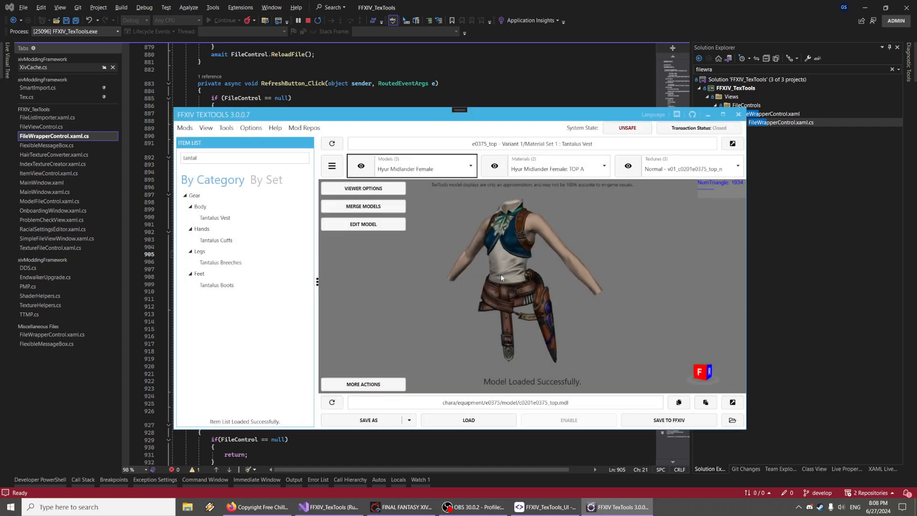
drag(501, 273, 527, 289)
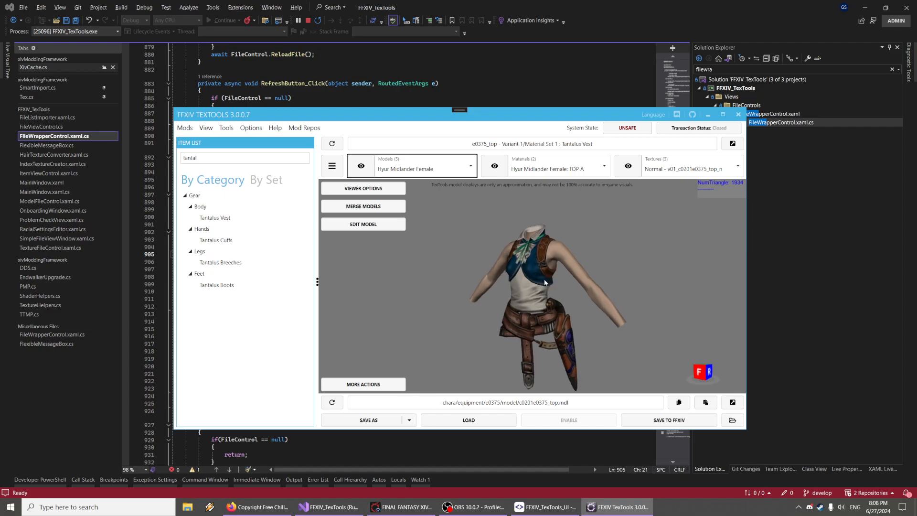
Download fresh index backups and acknowledge the completion message
click(280, 131)
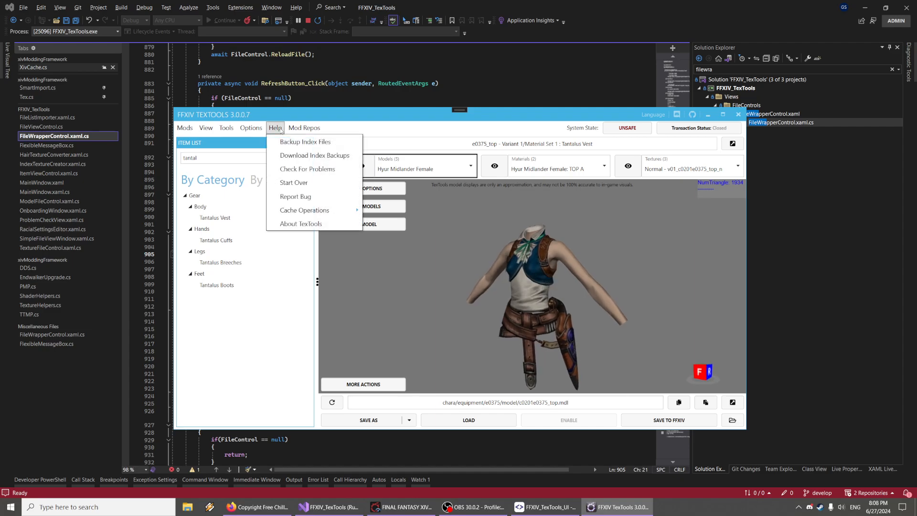
click(275, 135)
click(277, 132)
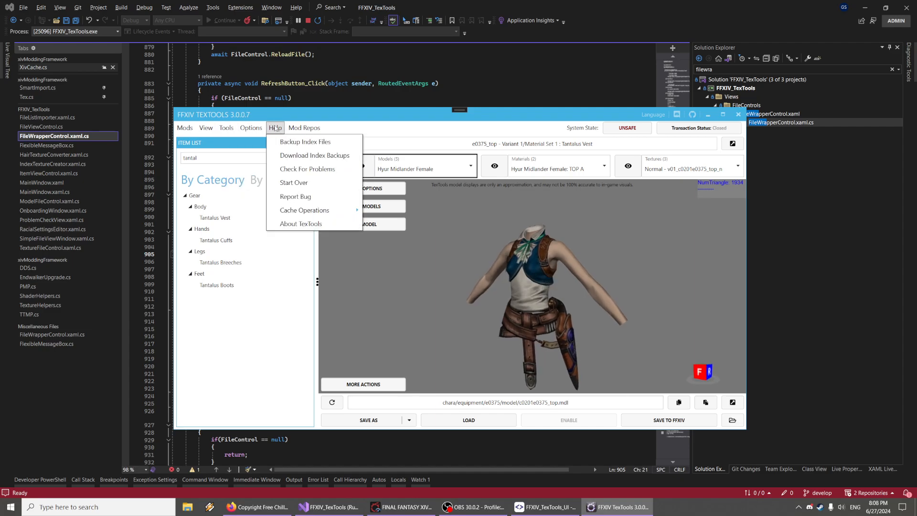
click(289, 157)
click(489, 287)
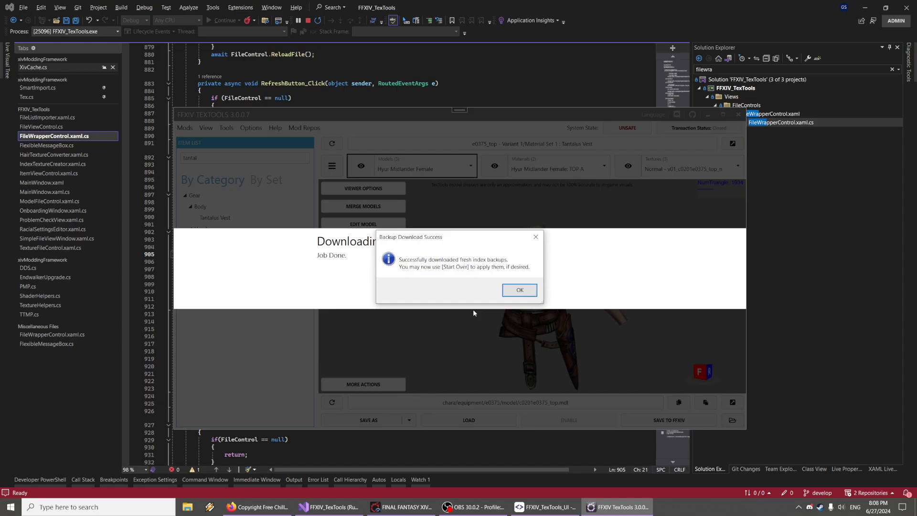
click(521, 289)
Run Start Over again to apply the downloaded index backups
click(279, 129)
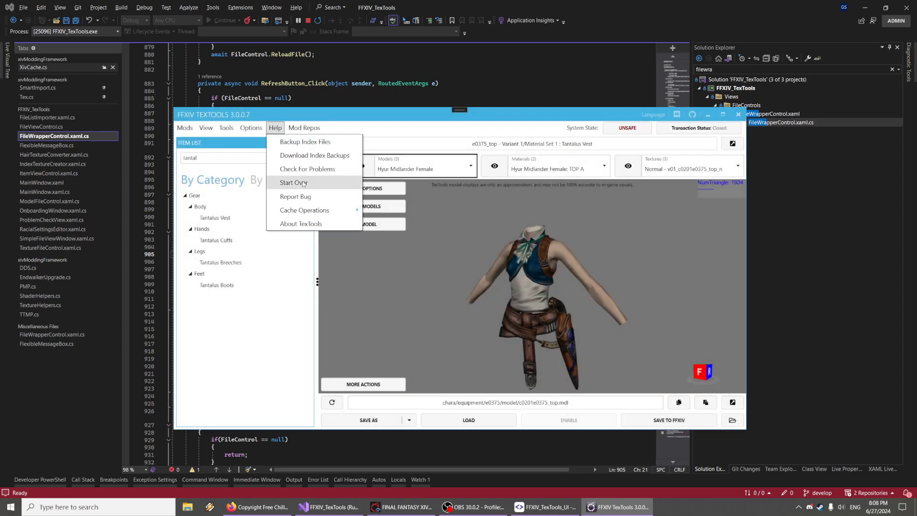
click(304, 184)
click(541, 296)
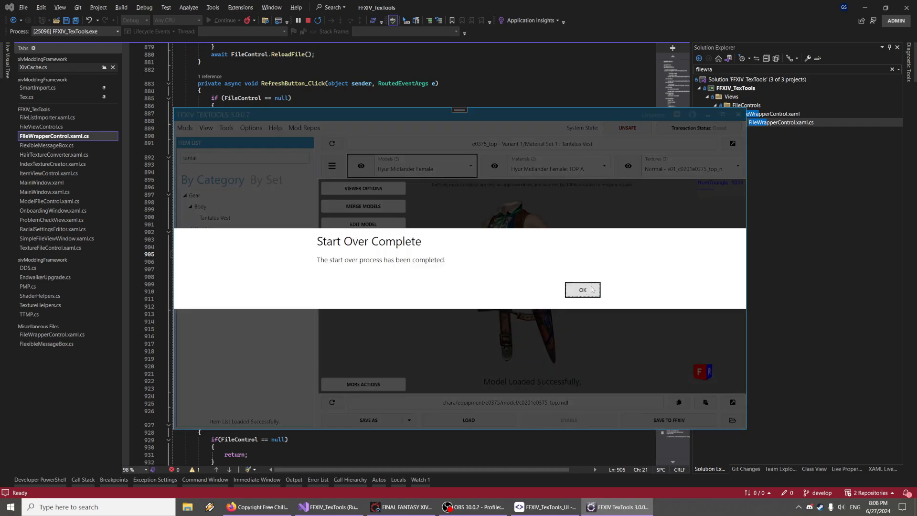
click(582, 289)
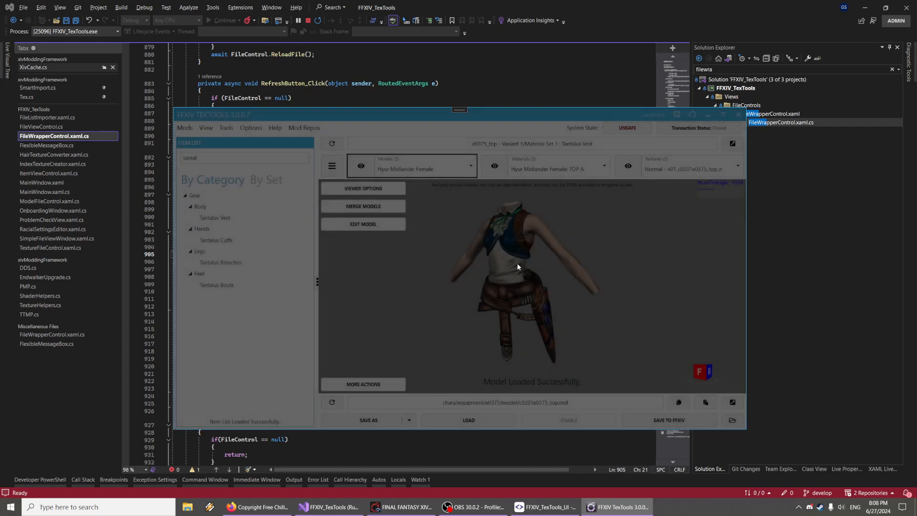
Orbit and zoom around the restored vest model in the viewer
drag(517, 250, 492, 288)
scroll(558, 277, up, 5)
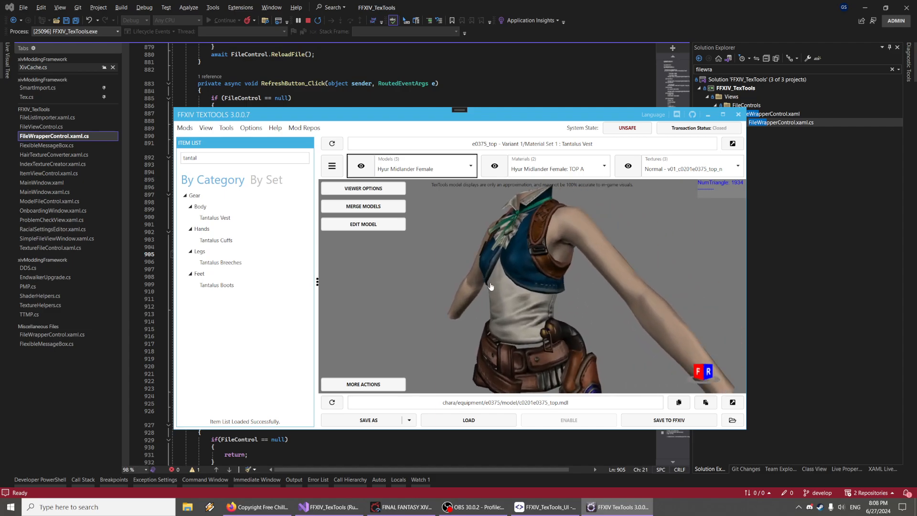
right_drag(467, 288, 485, 285)
scroll(486, 285, down, 3)
right_drag(448, 254, 468, 244)
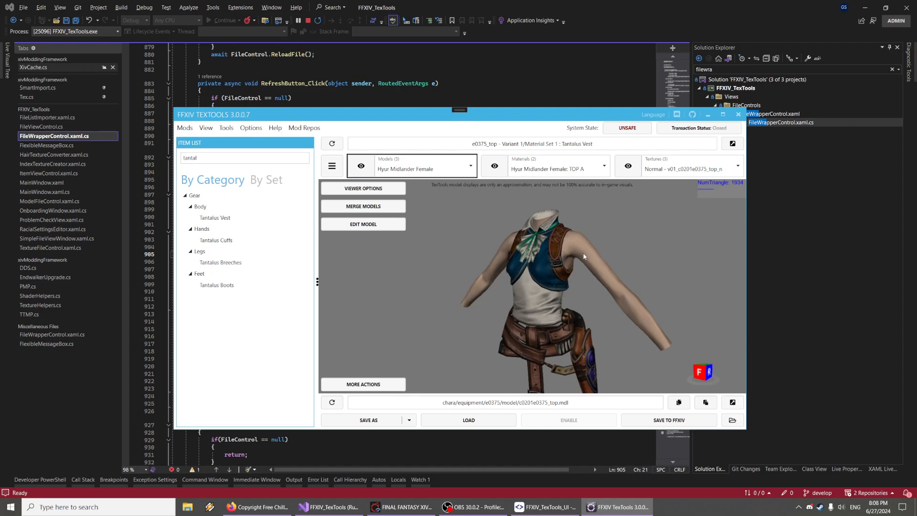
right_drag(592, 249, 575, 260)
drag(575, 260, 574, 239)
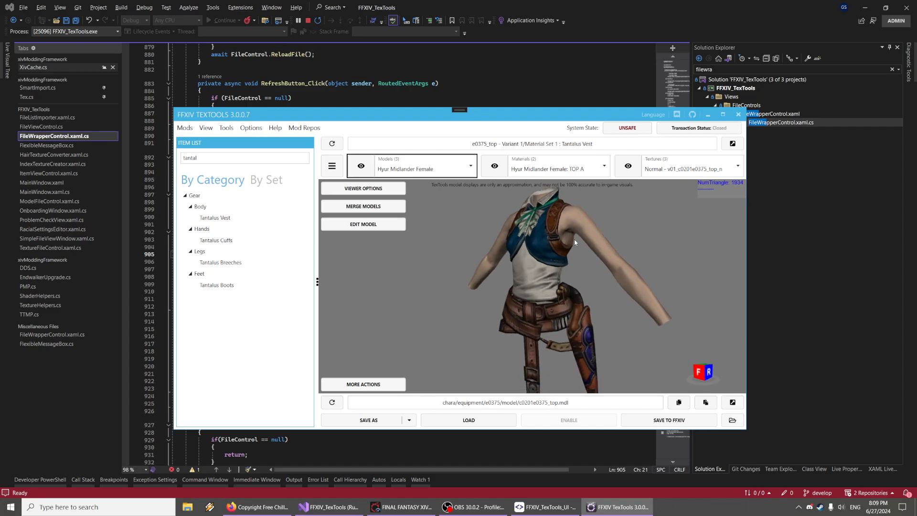
scroll(576, 244, down, 1)
scroll(578, 246, down, 2)
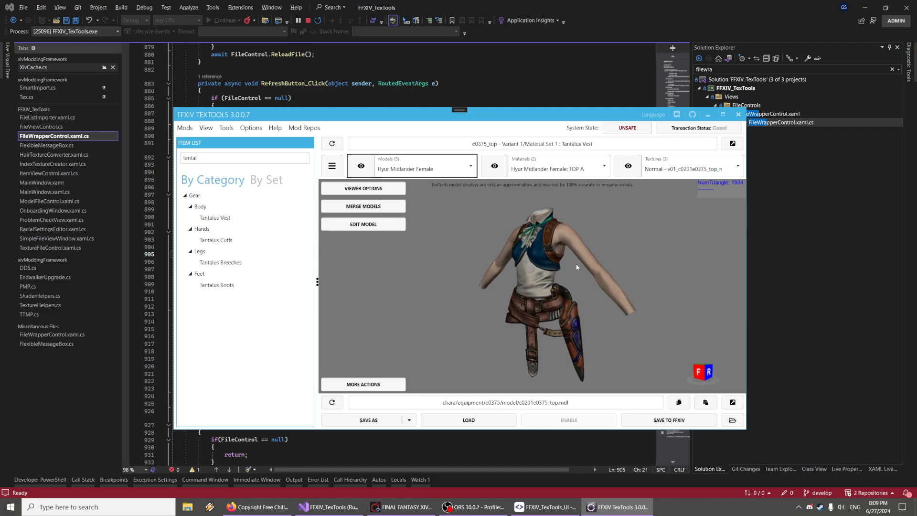